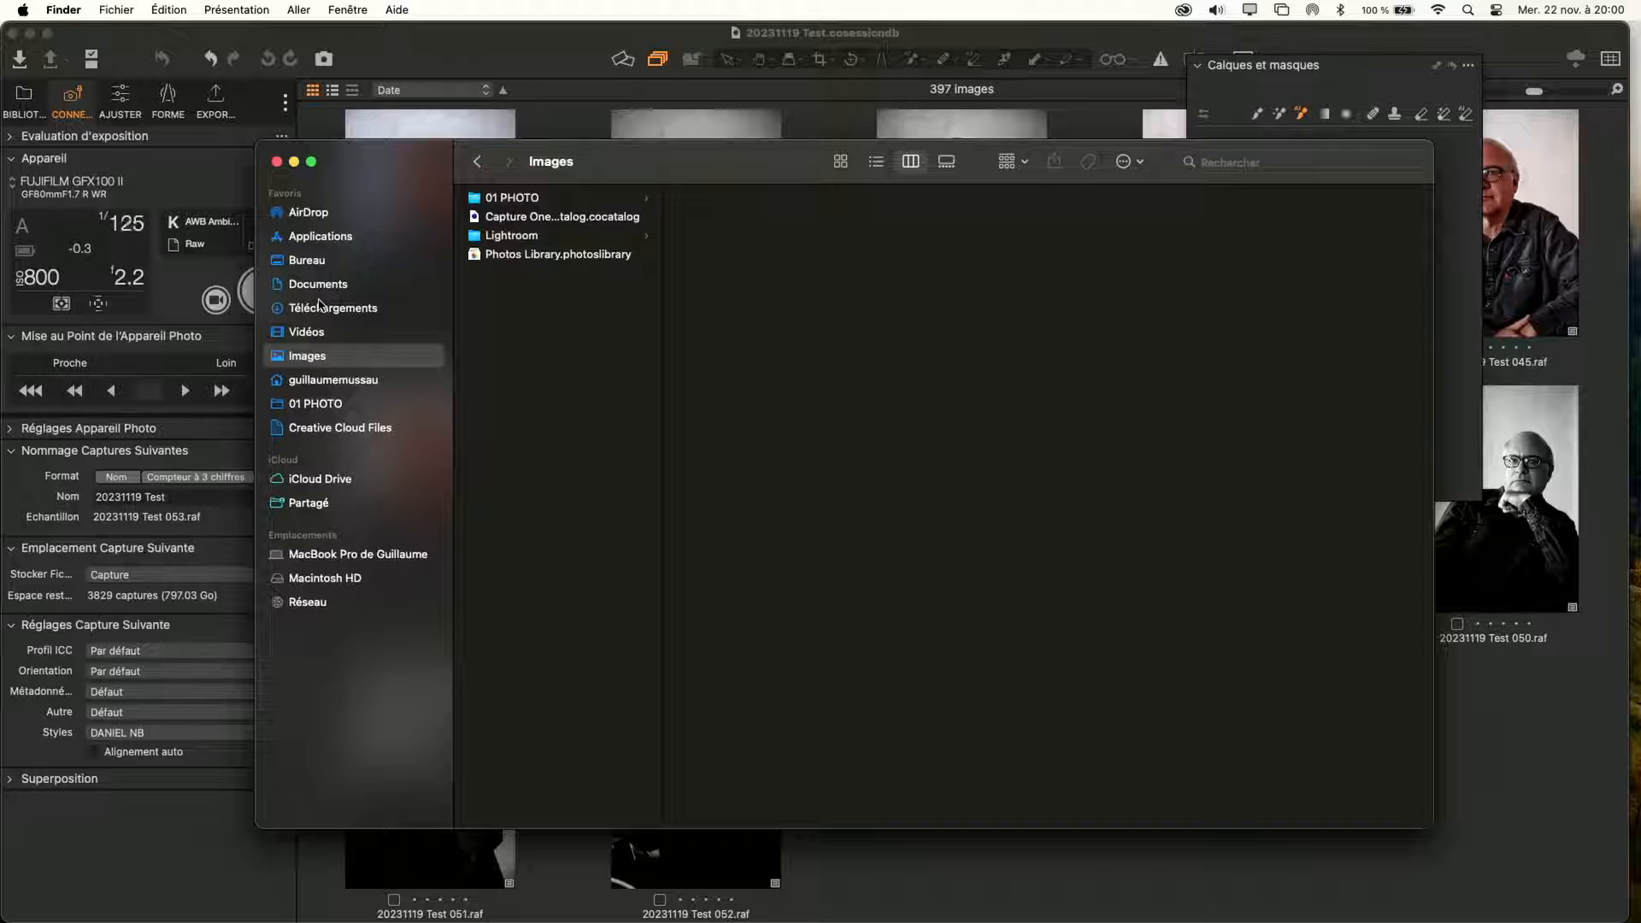
# Step: Create a new folder named SHOOT CONNECTE in the Bureau folder
pyautogui.click(317, 262)
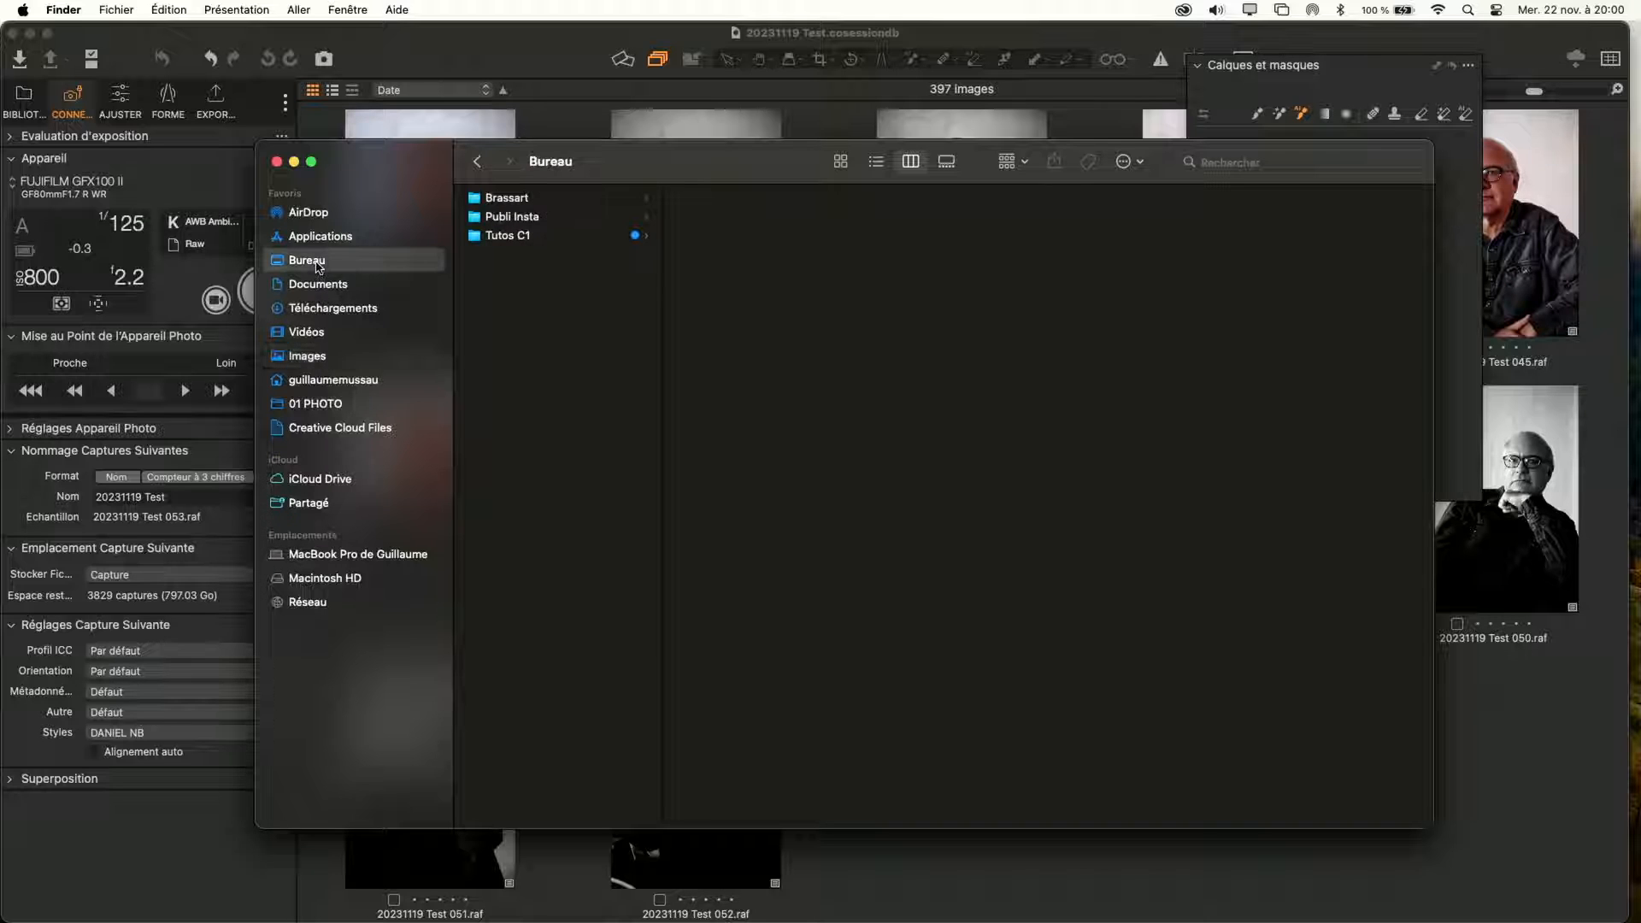
pyautogui.rightClick(562, 358)
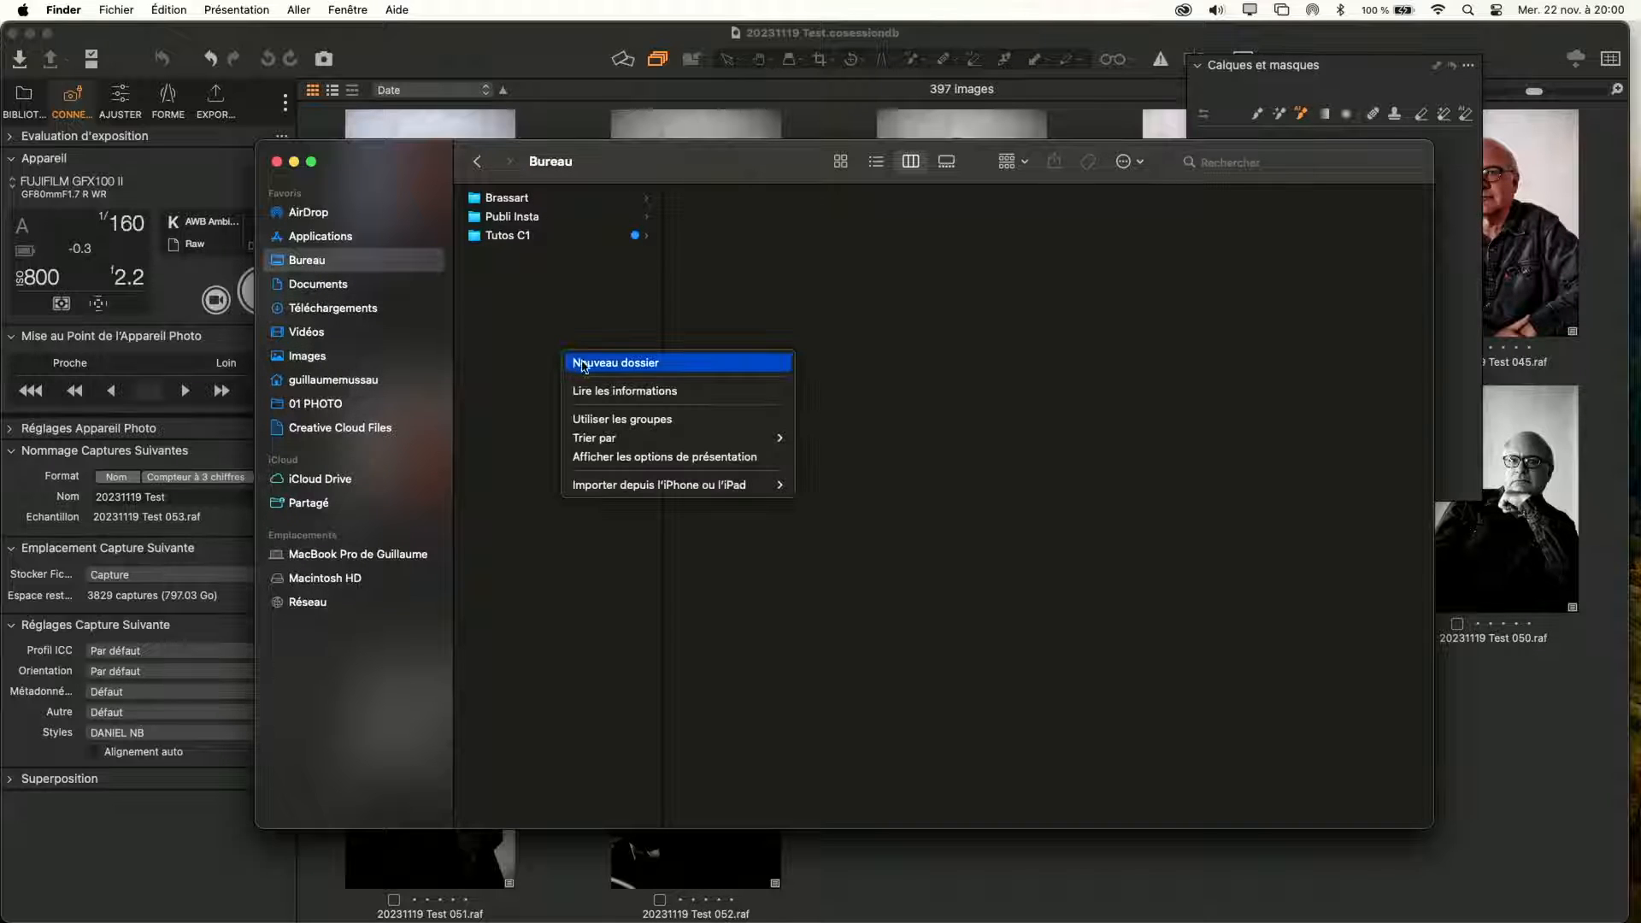
pyautogui.click(582, 365)
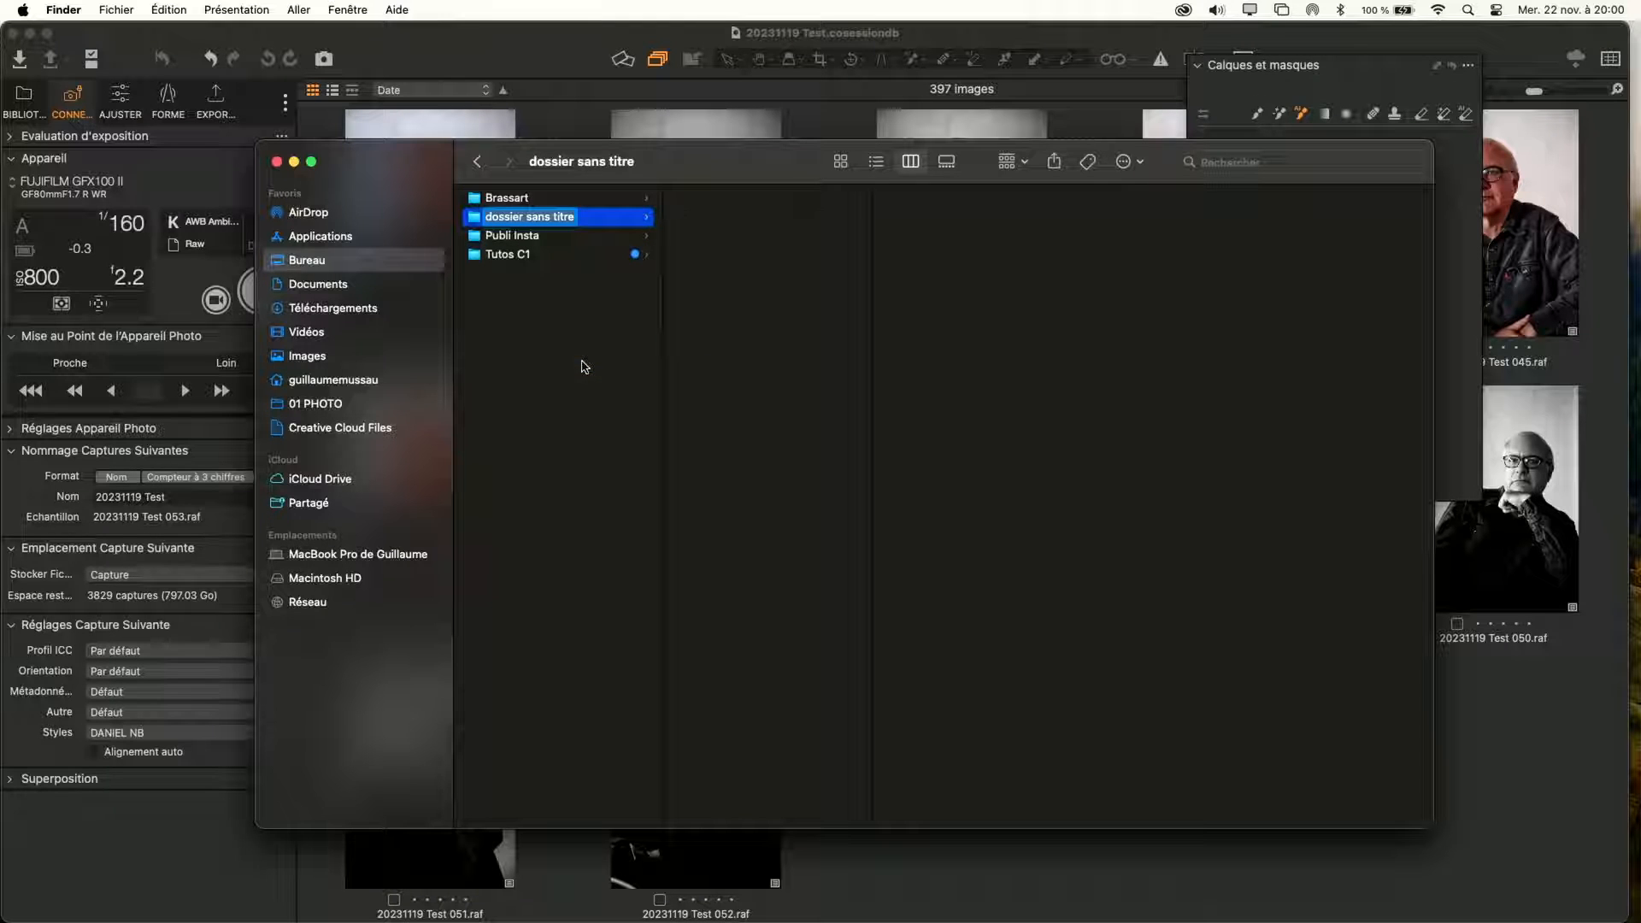
pyautogui.write('SHOOT')
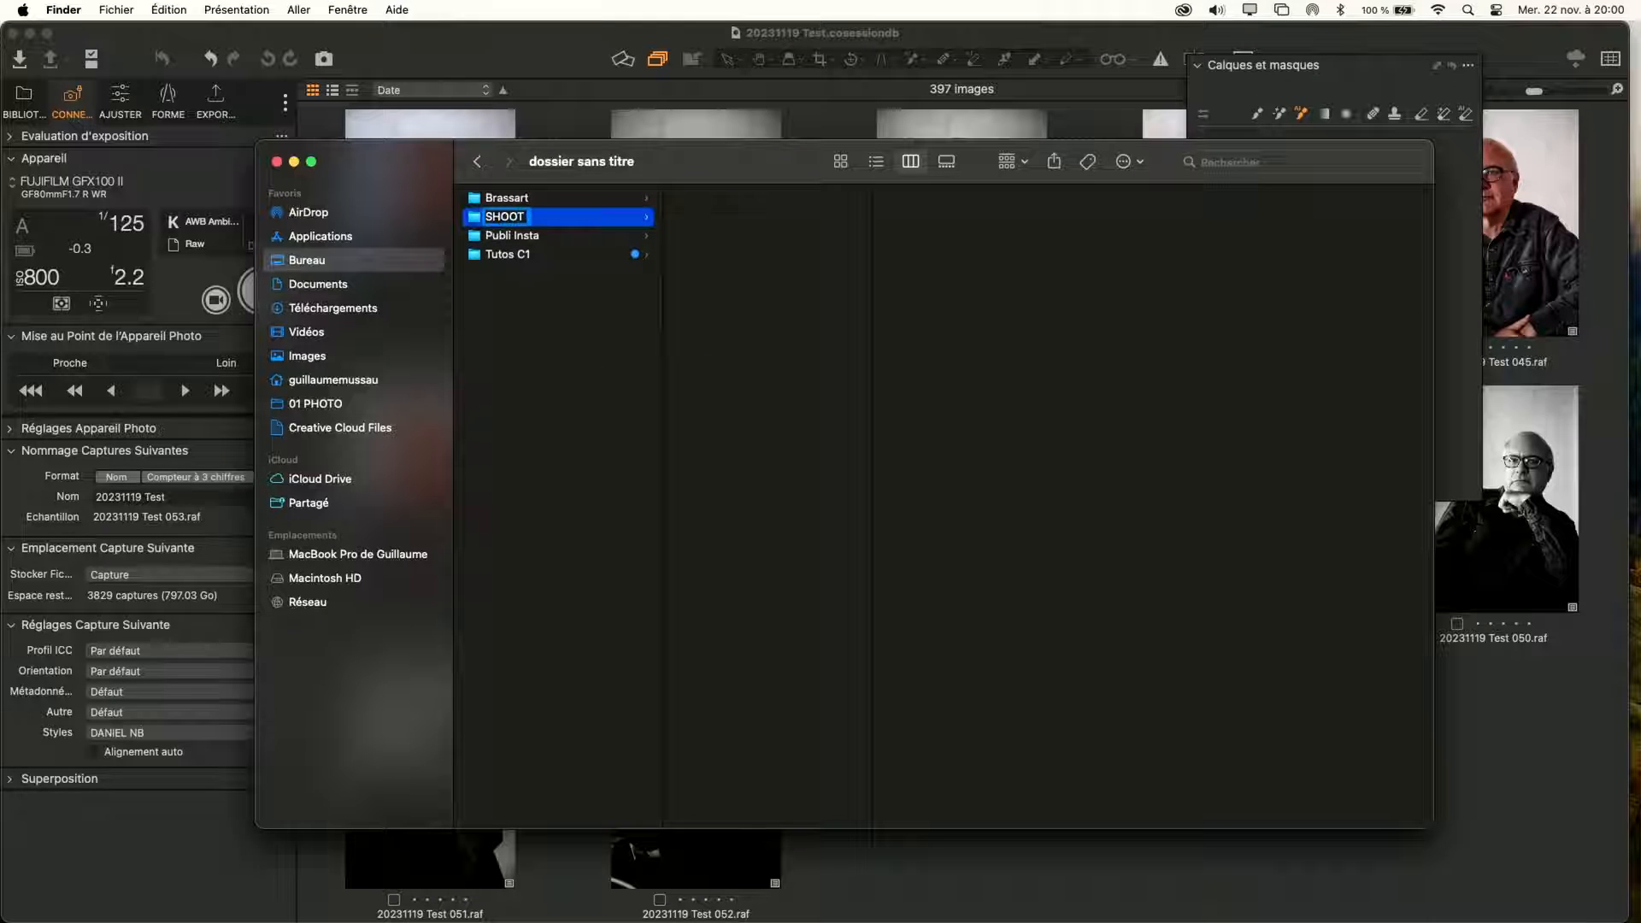
pyautogui.write(' CONNECTE')
pyautogui.press('Return')
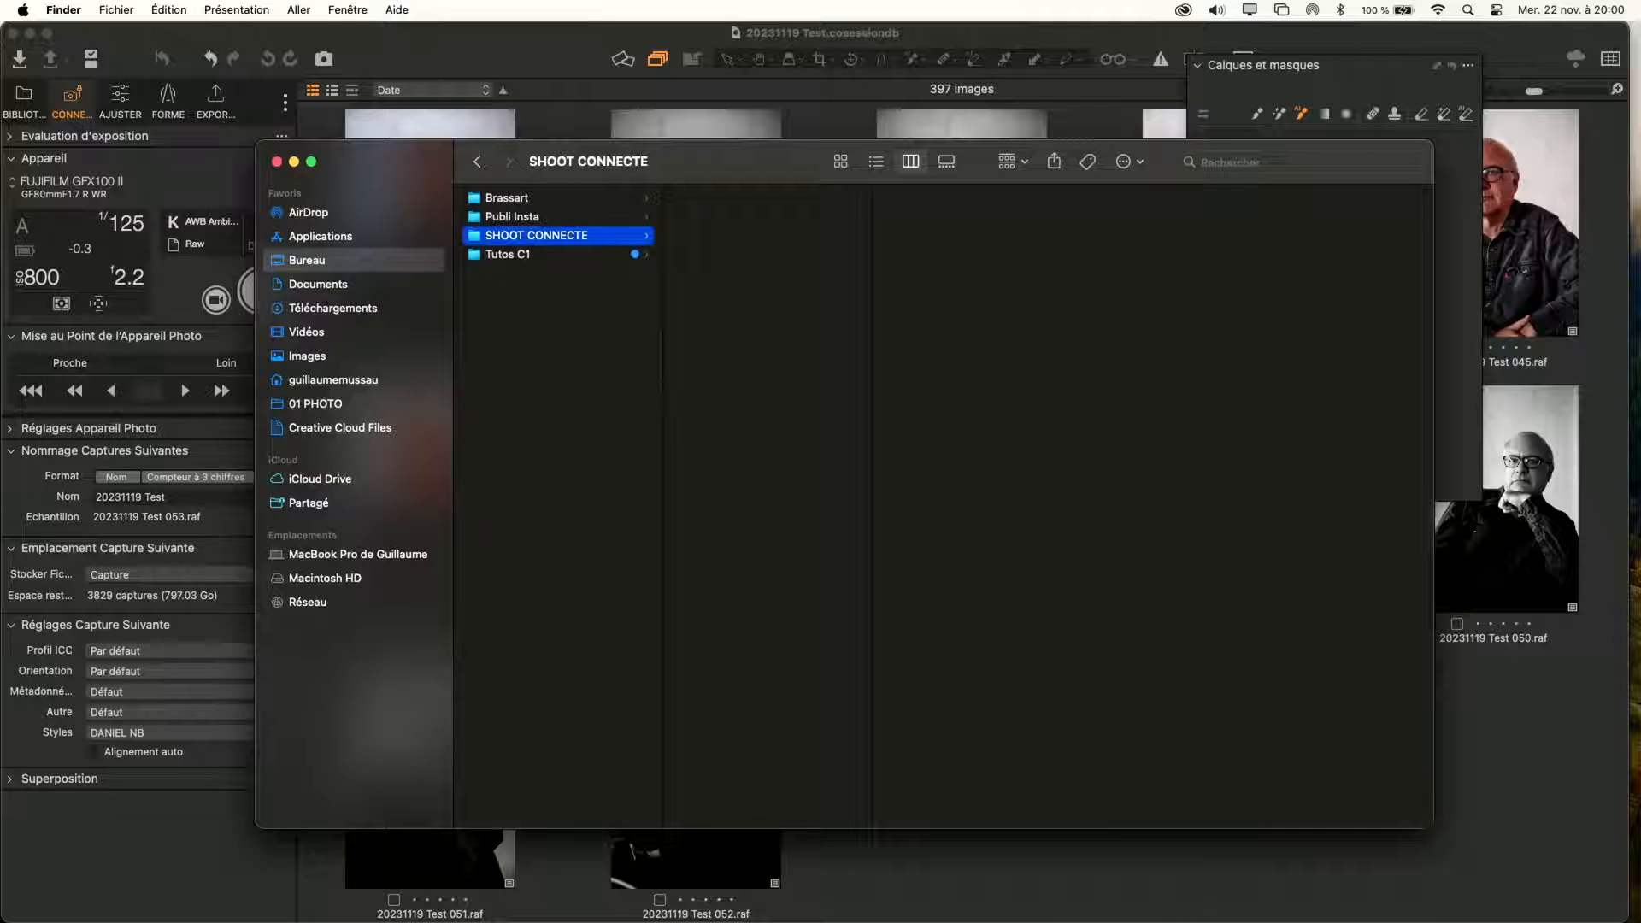
# Step: Minimize the Capture One window and launch Adobe Lightroom Classic
pyautogui.click(507, 43)
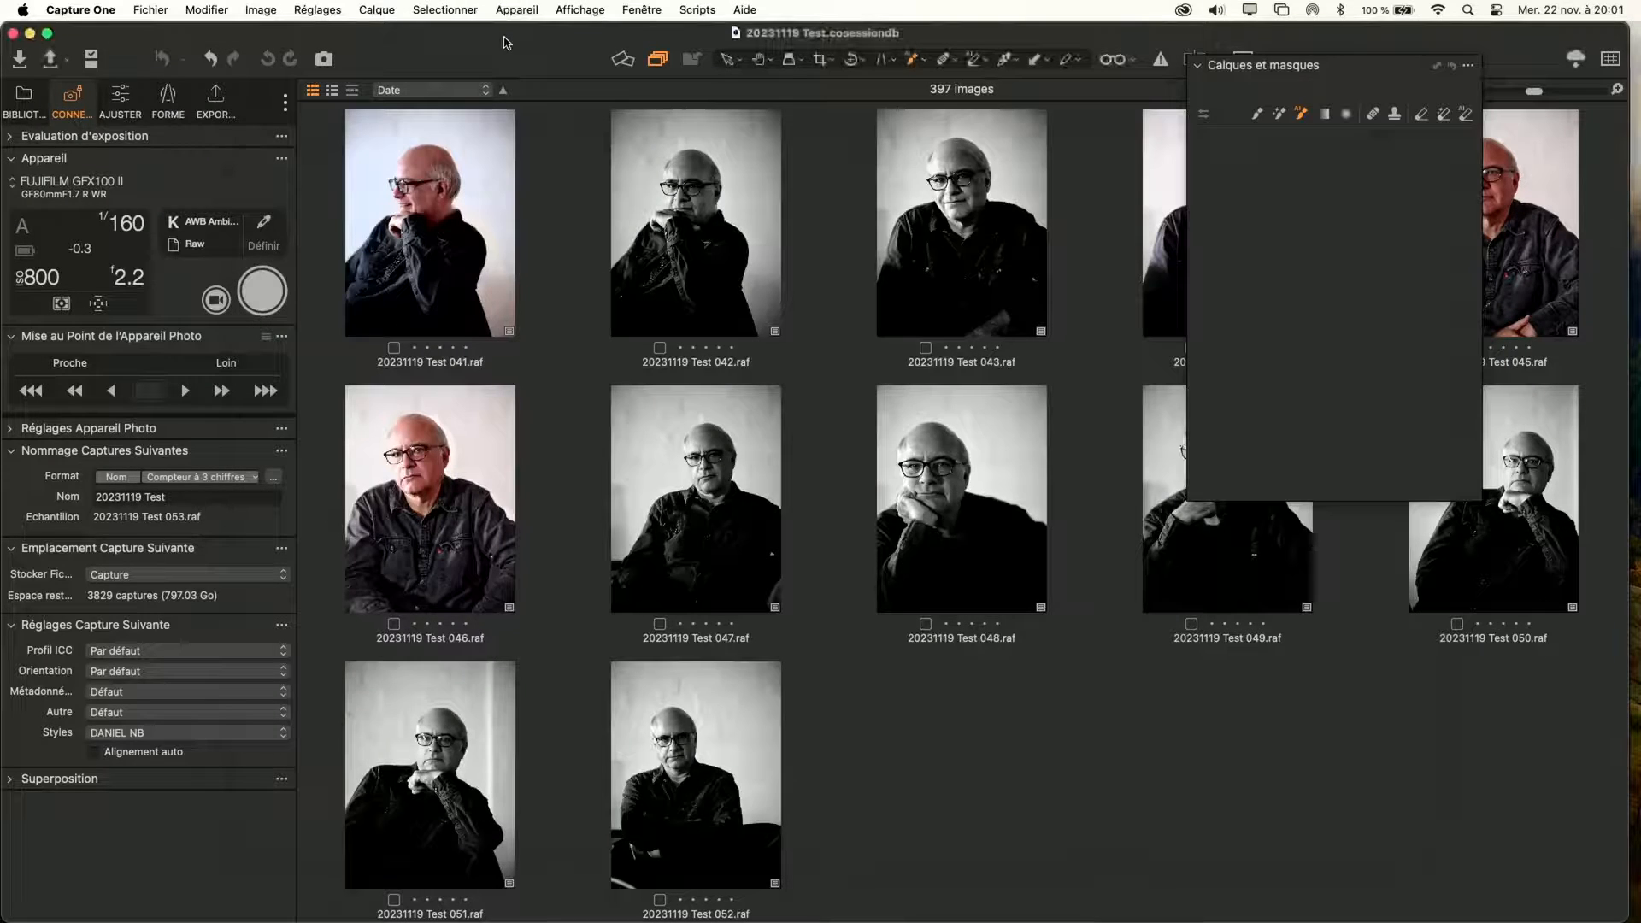
pyautogui.doubleClick(504, 34)
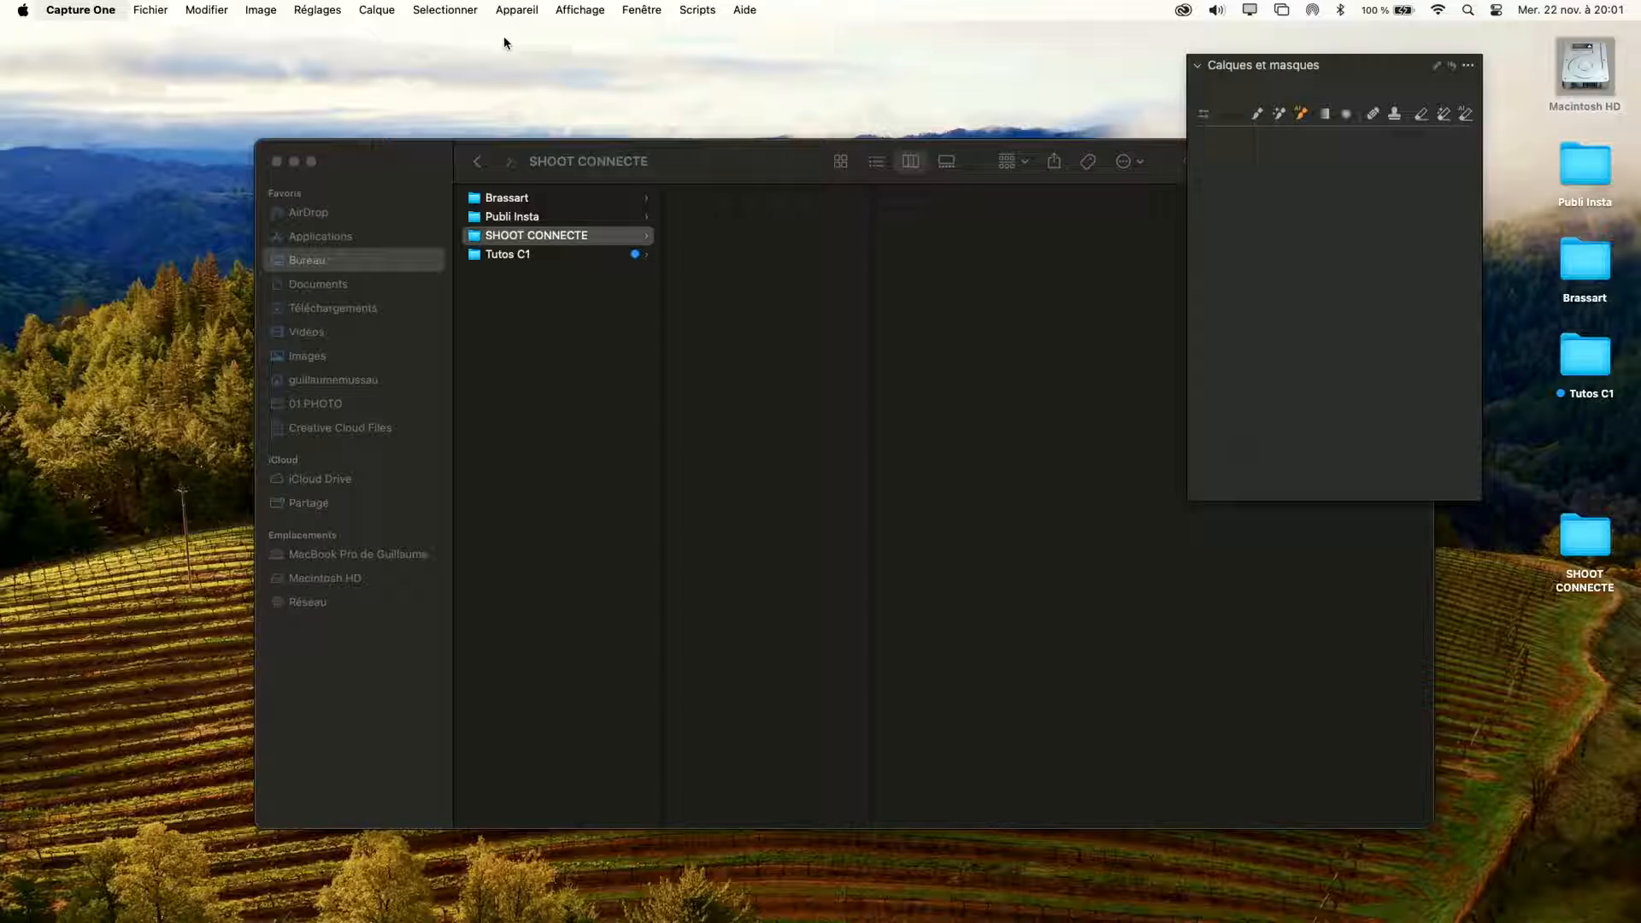
pyautogui.click(610, 356)
pyautogui.moveTo(616, 915)
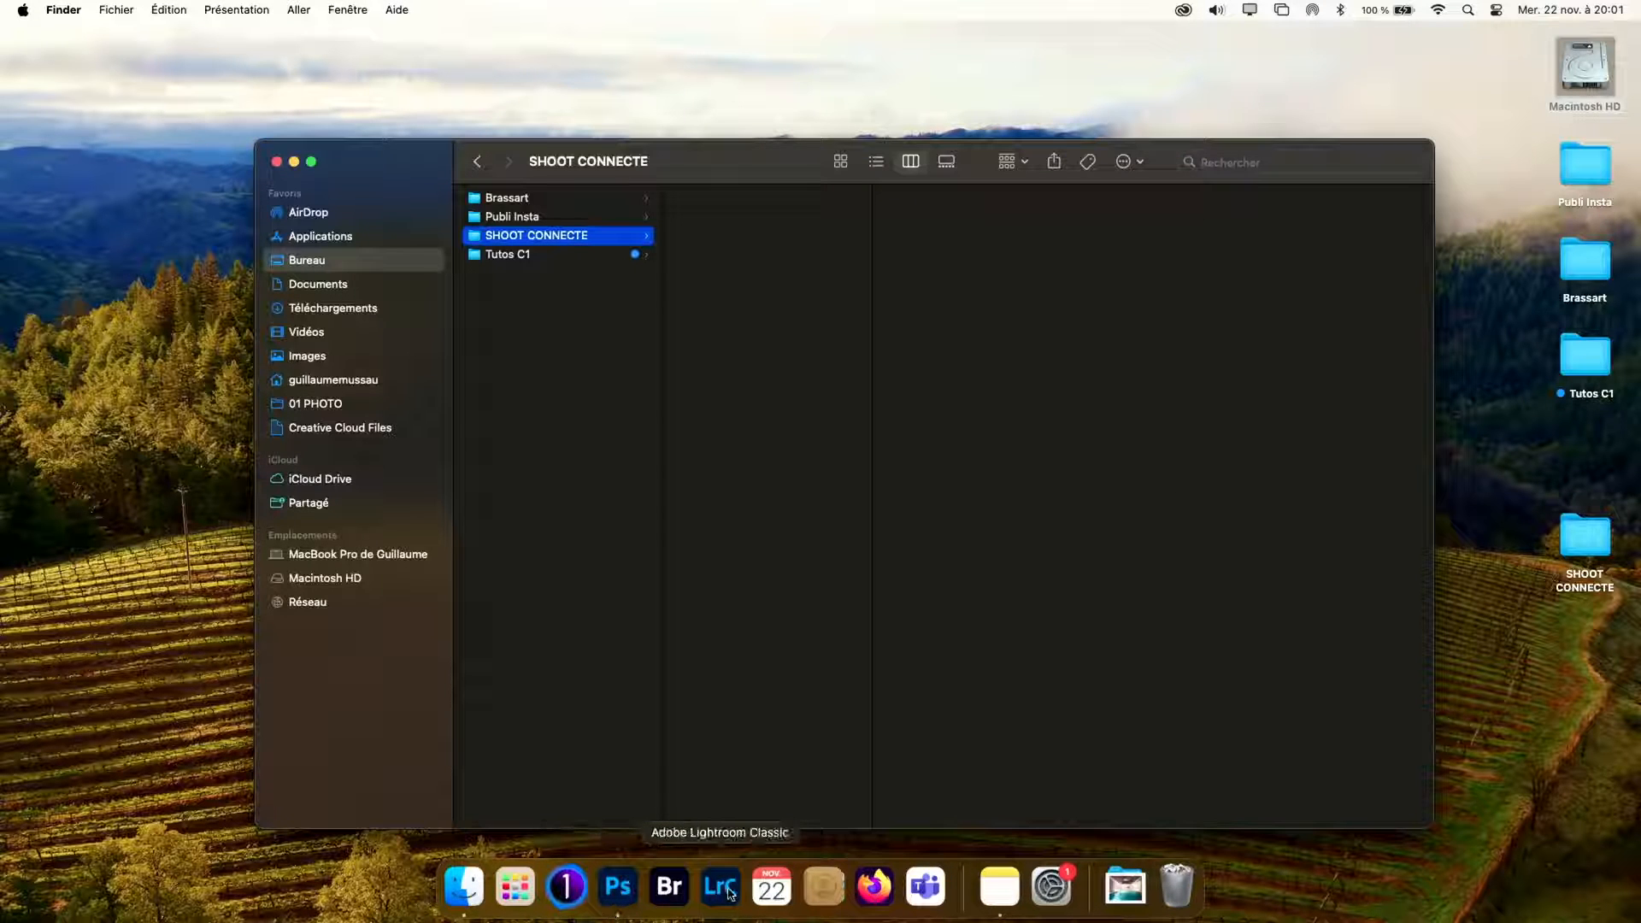
pyautogui.click(718, 890)
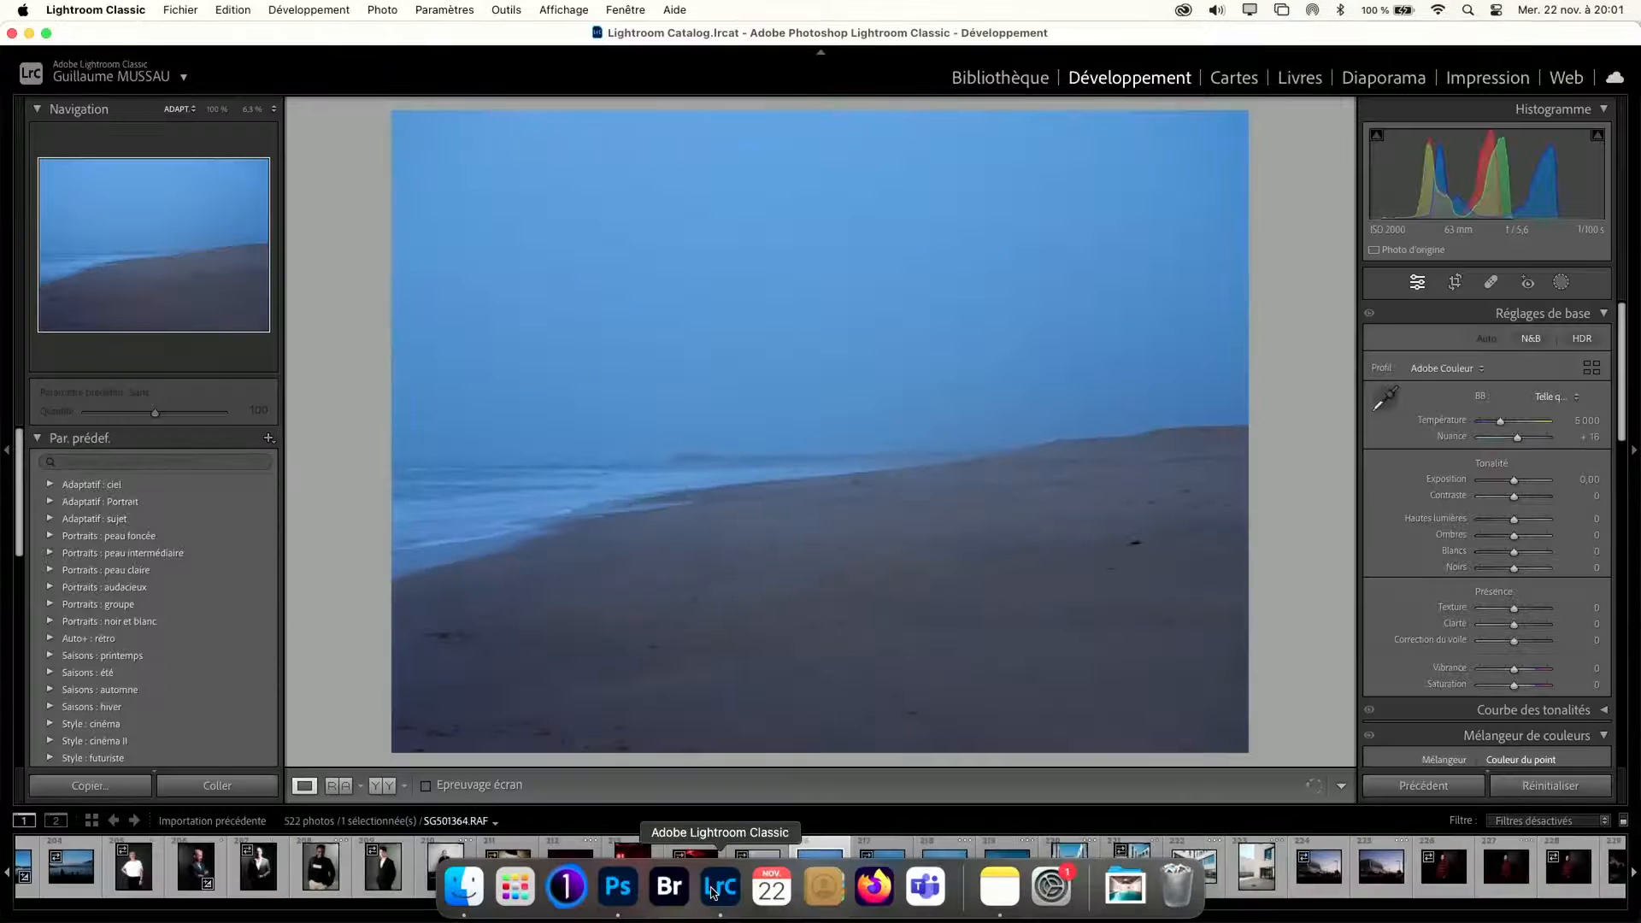
# Step: Open the auto import settings and choose the SHOOT CONNECTE folder on the Bureau as the watched folder
pyautogui.click(137, 12)
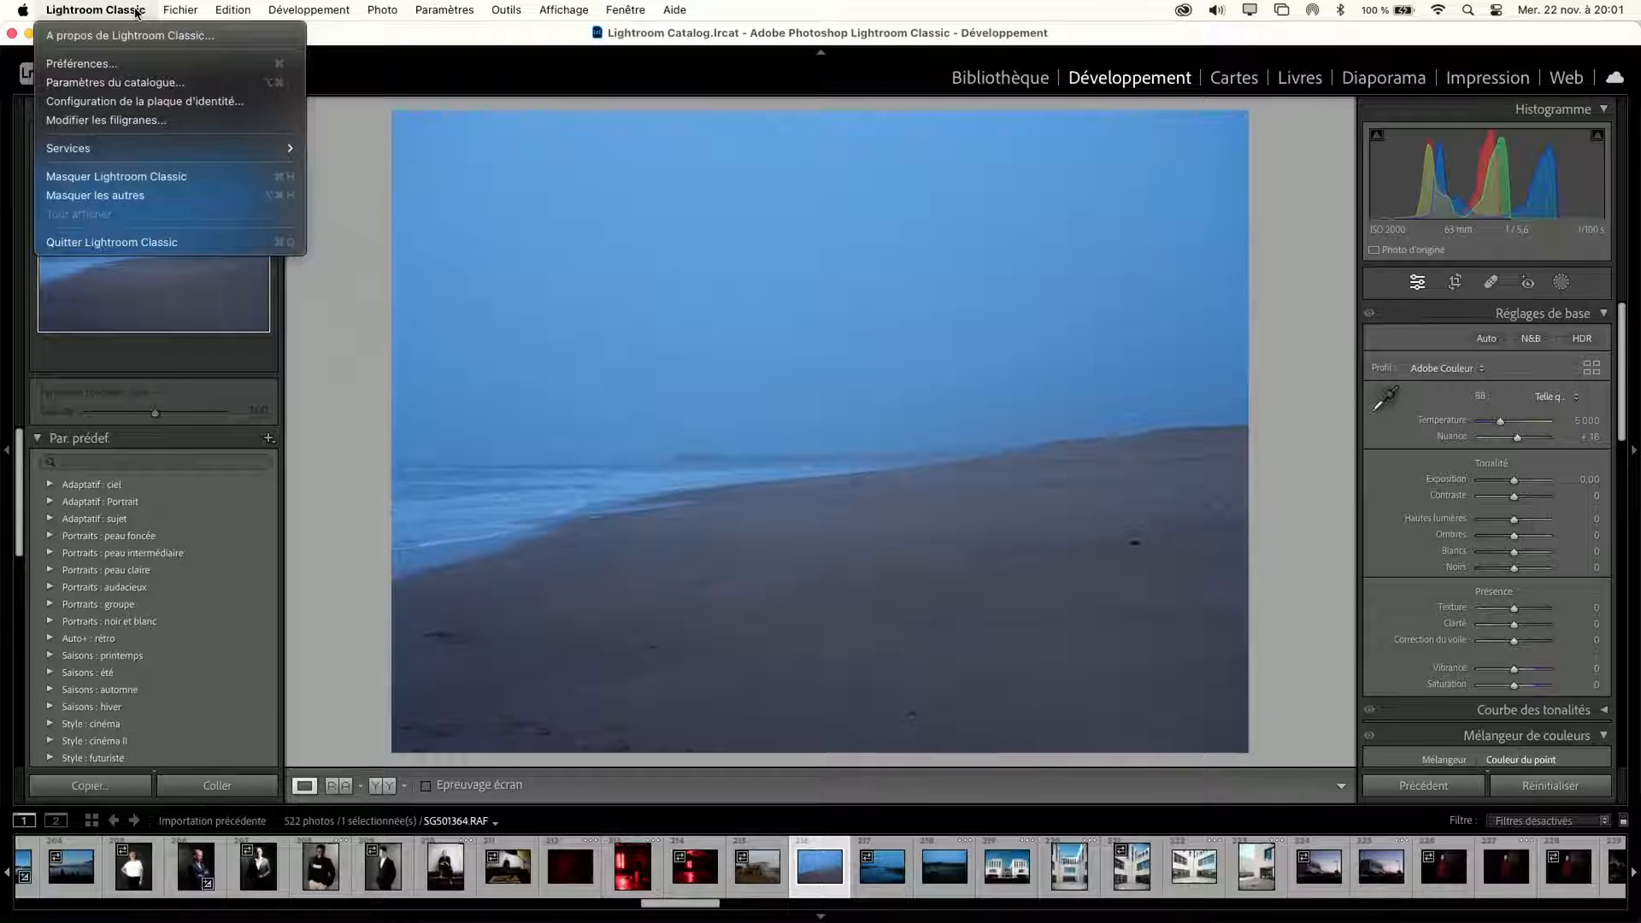
pyautogui.moveTo(188, 8)
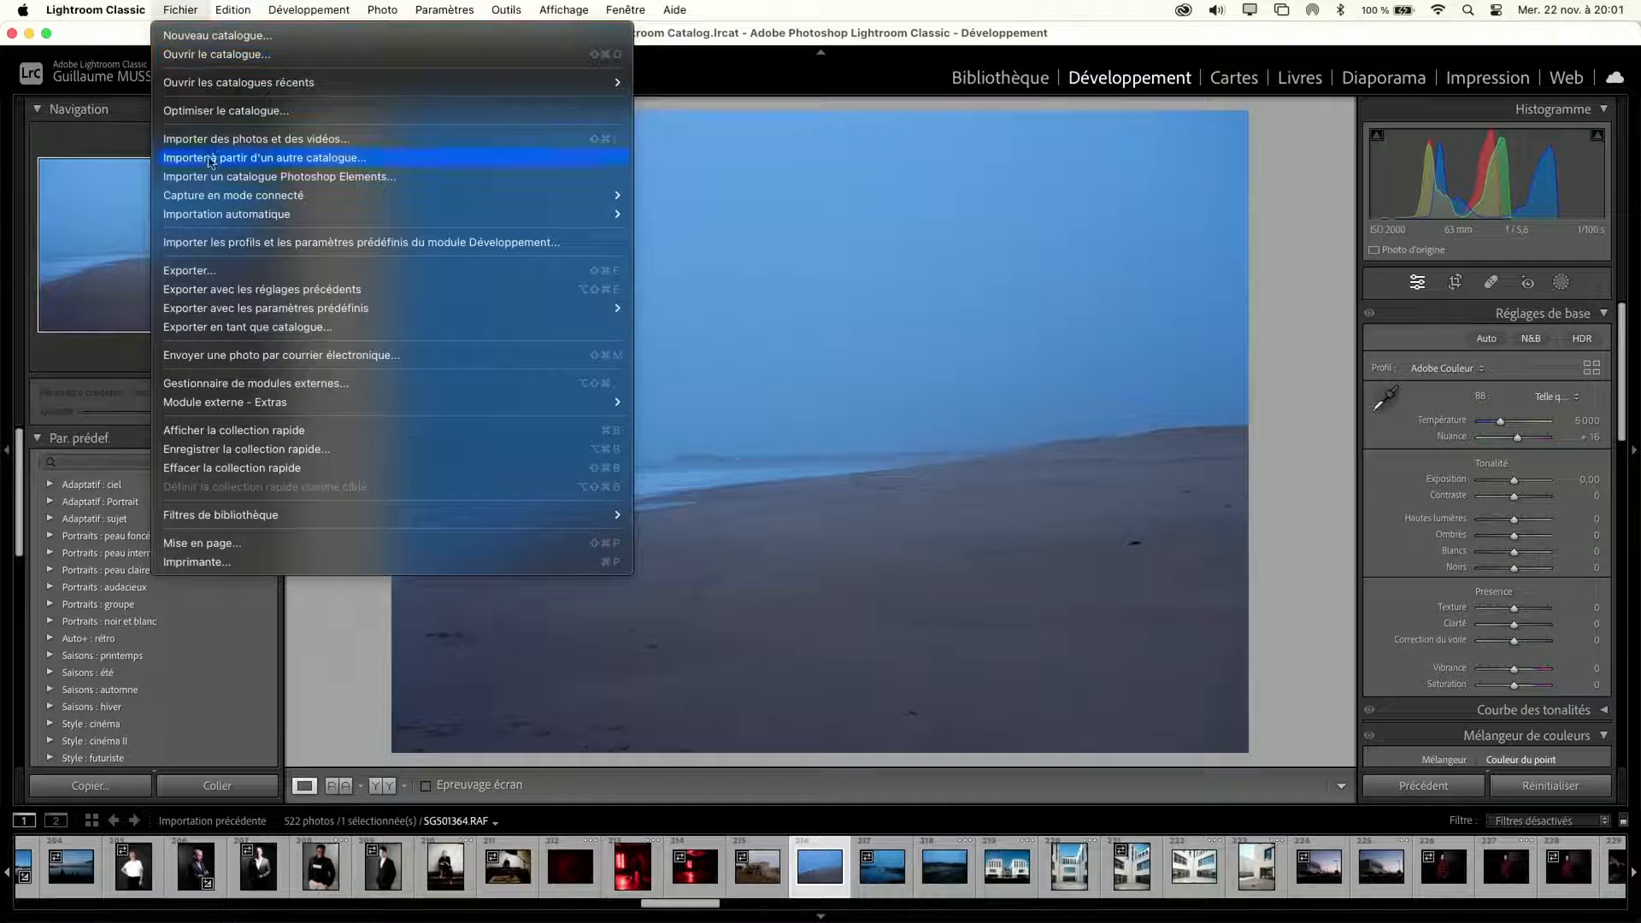
pyautogui.moveTo(212, 211)
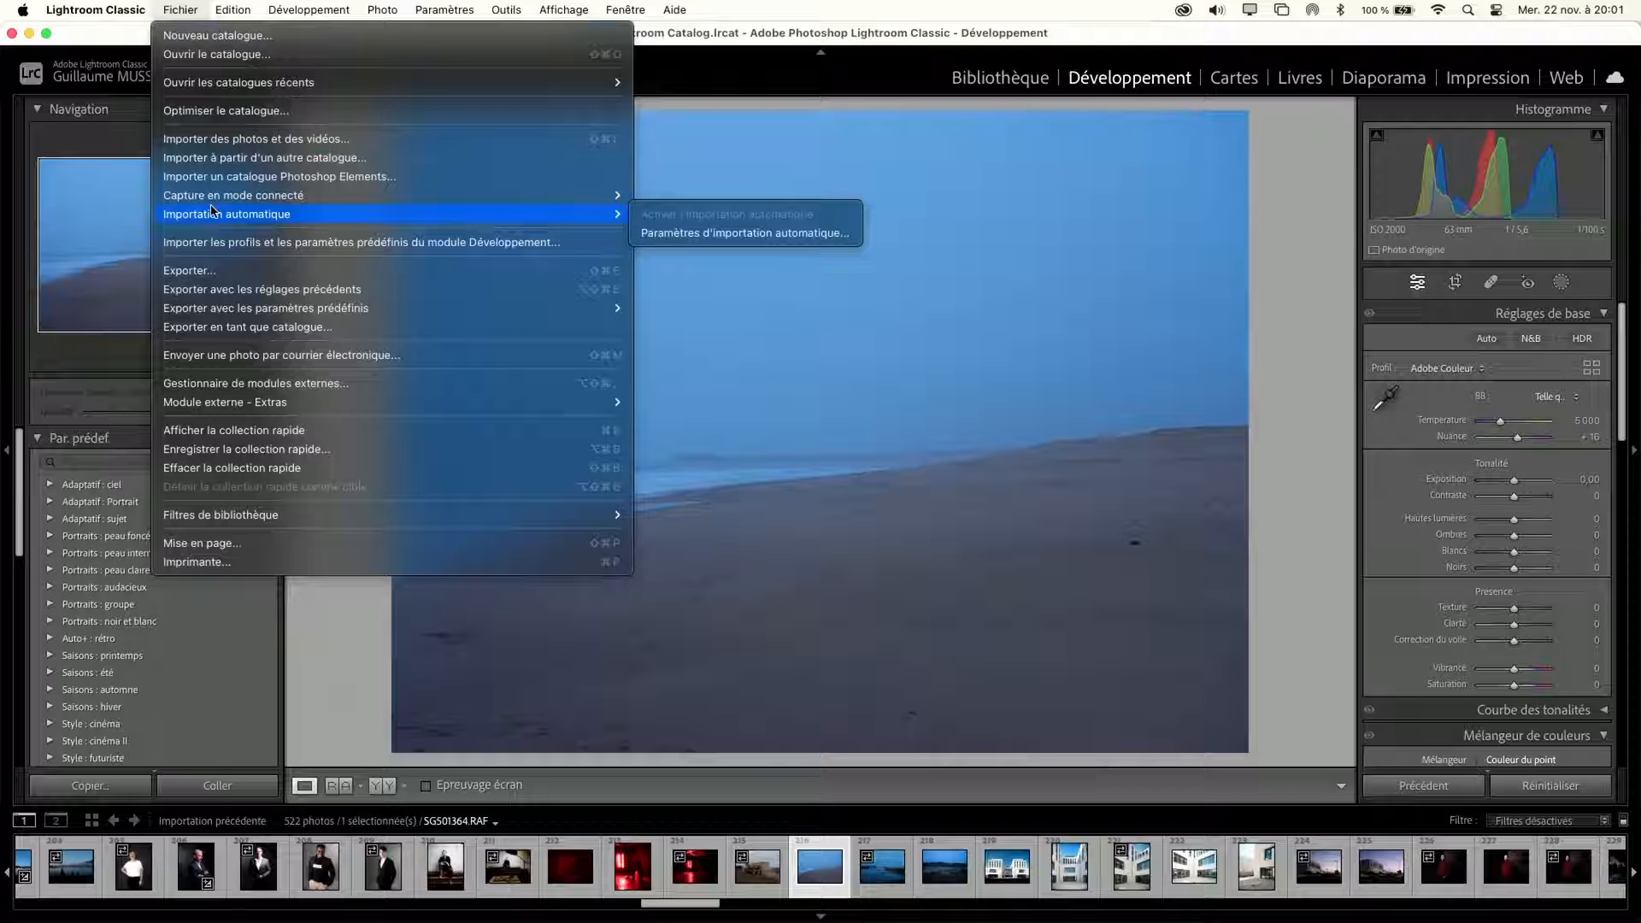
pyautogui.click(755, 234)
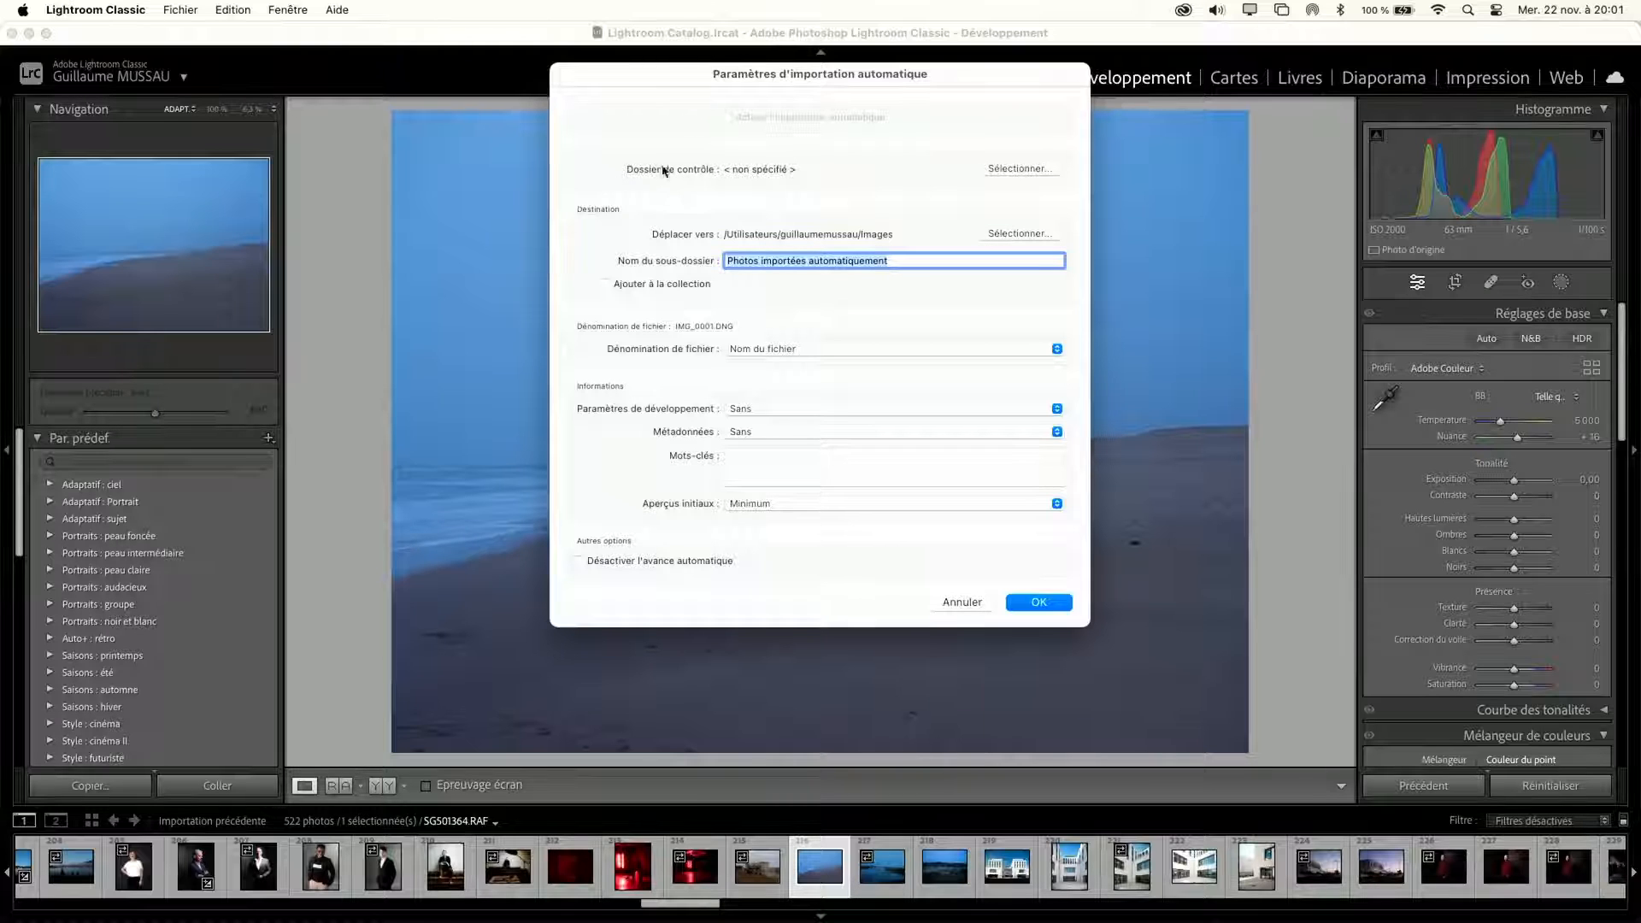
pyautogui.click(1008, 168)
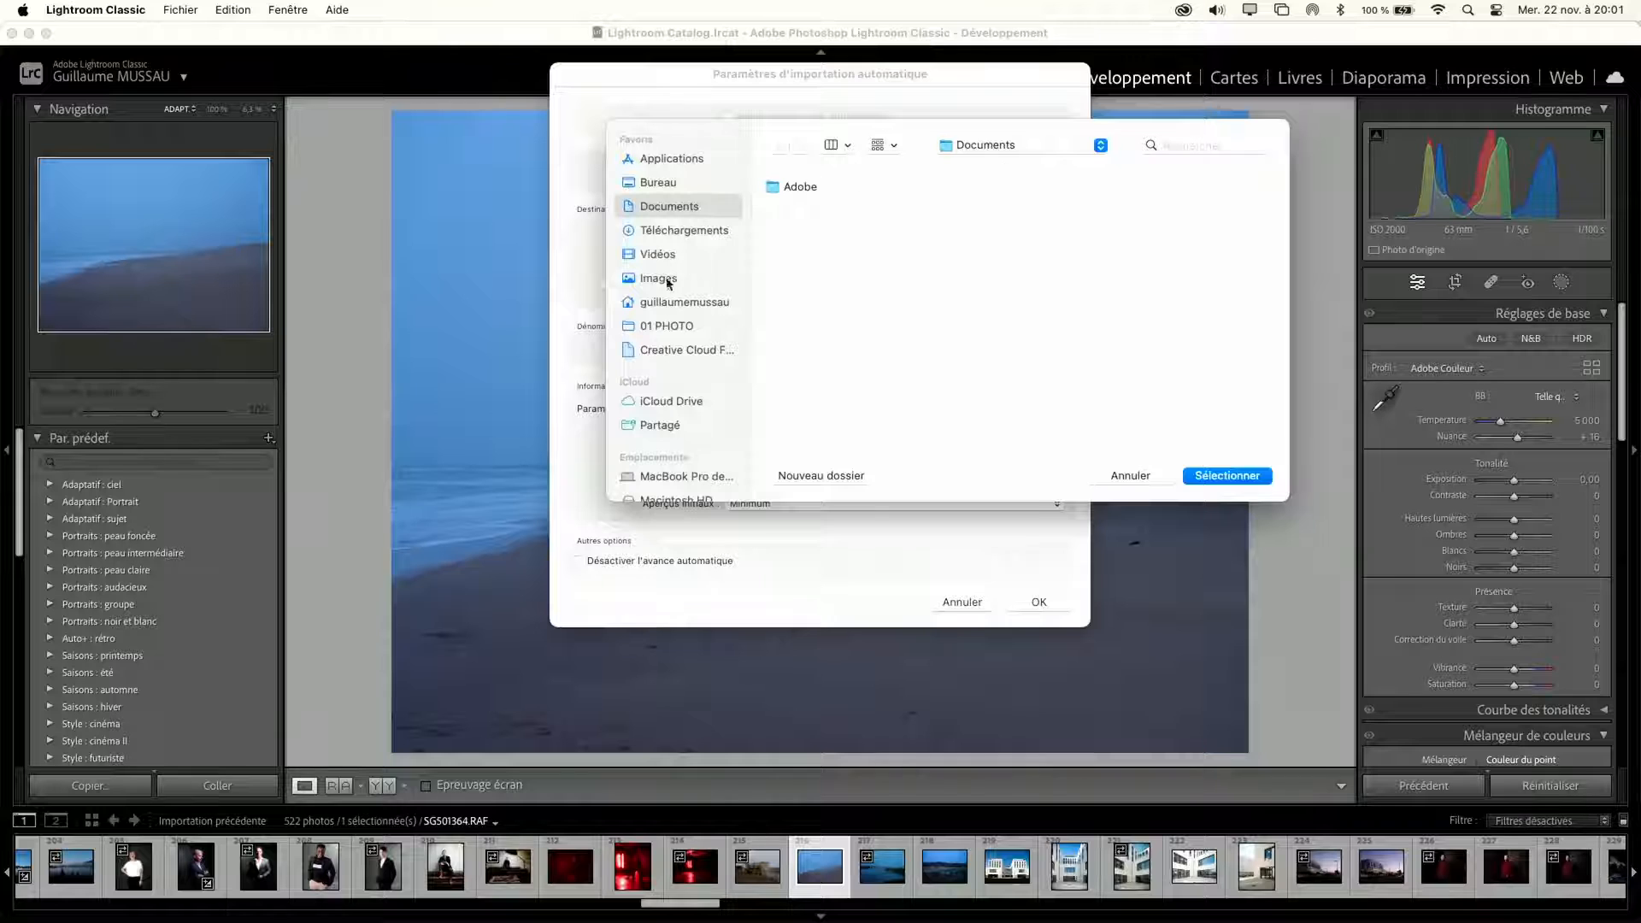
pyautogui.click(658, 182)
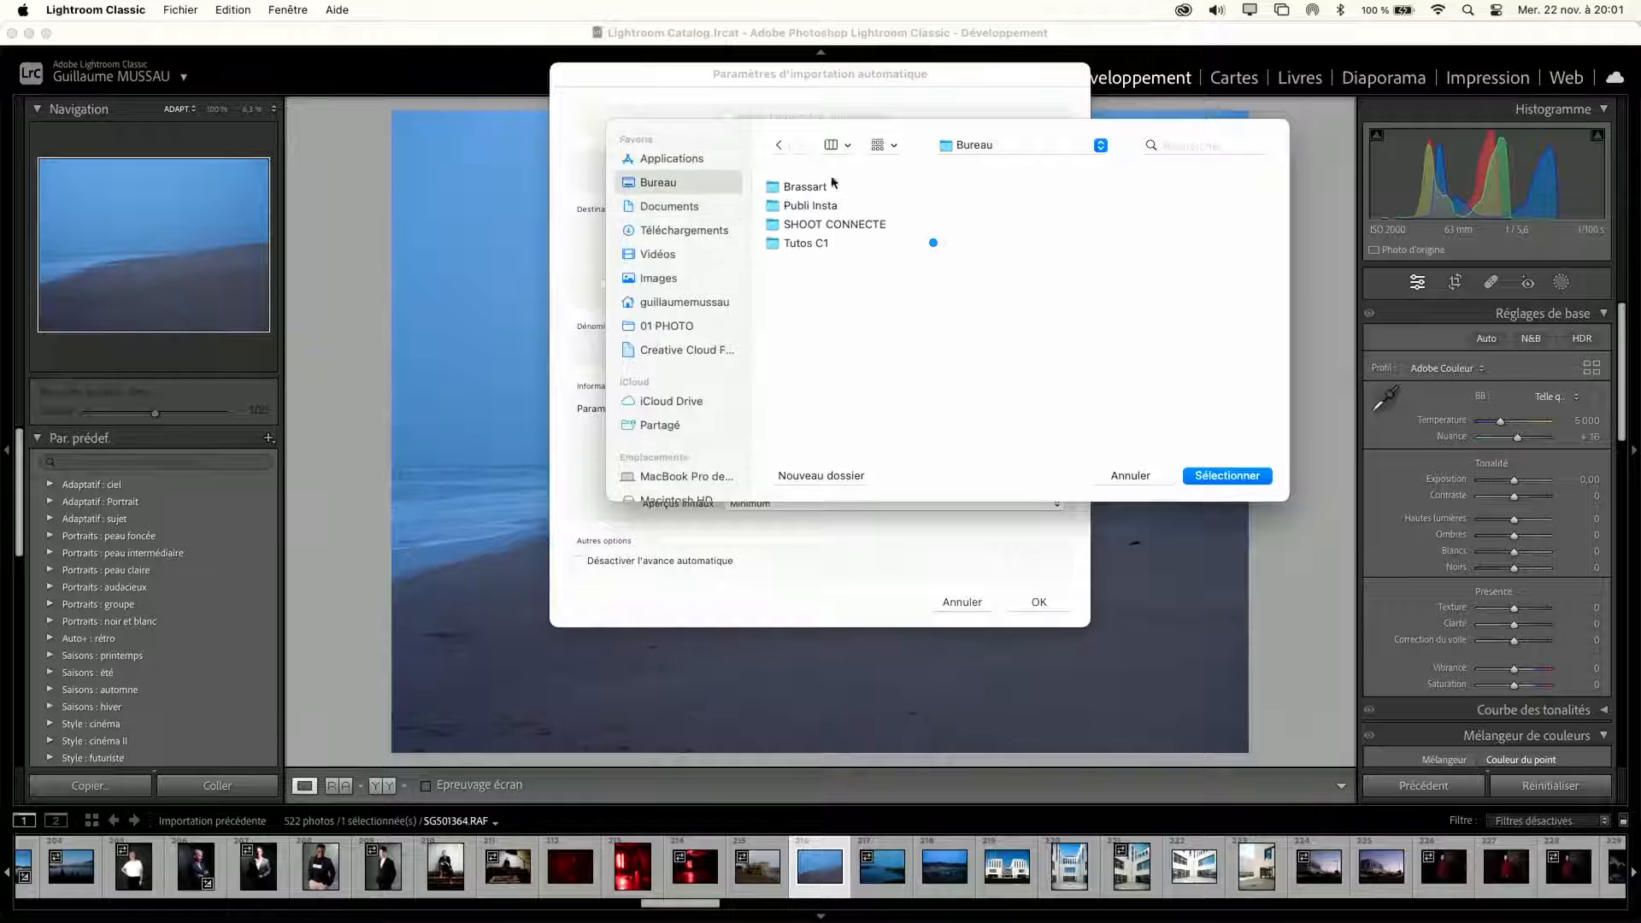
pyautogui.click(825, 225)
pyautogui.click(1212, 479)
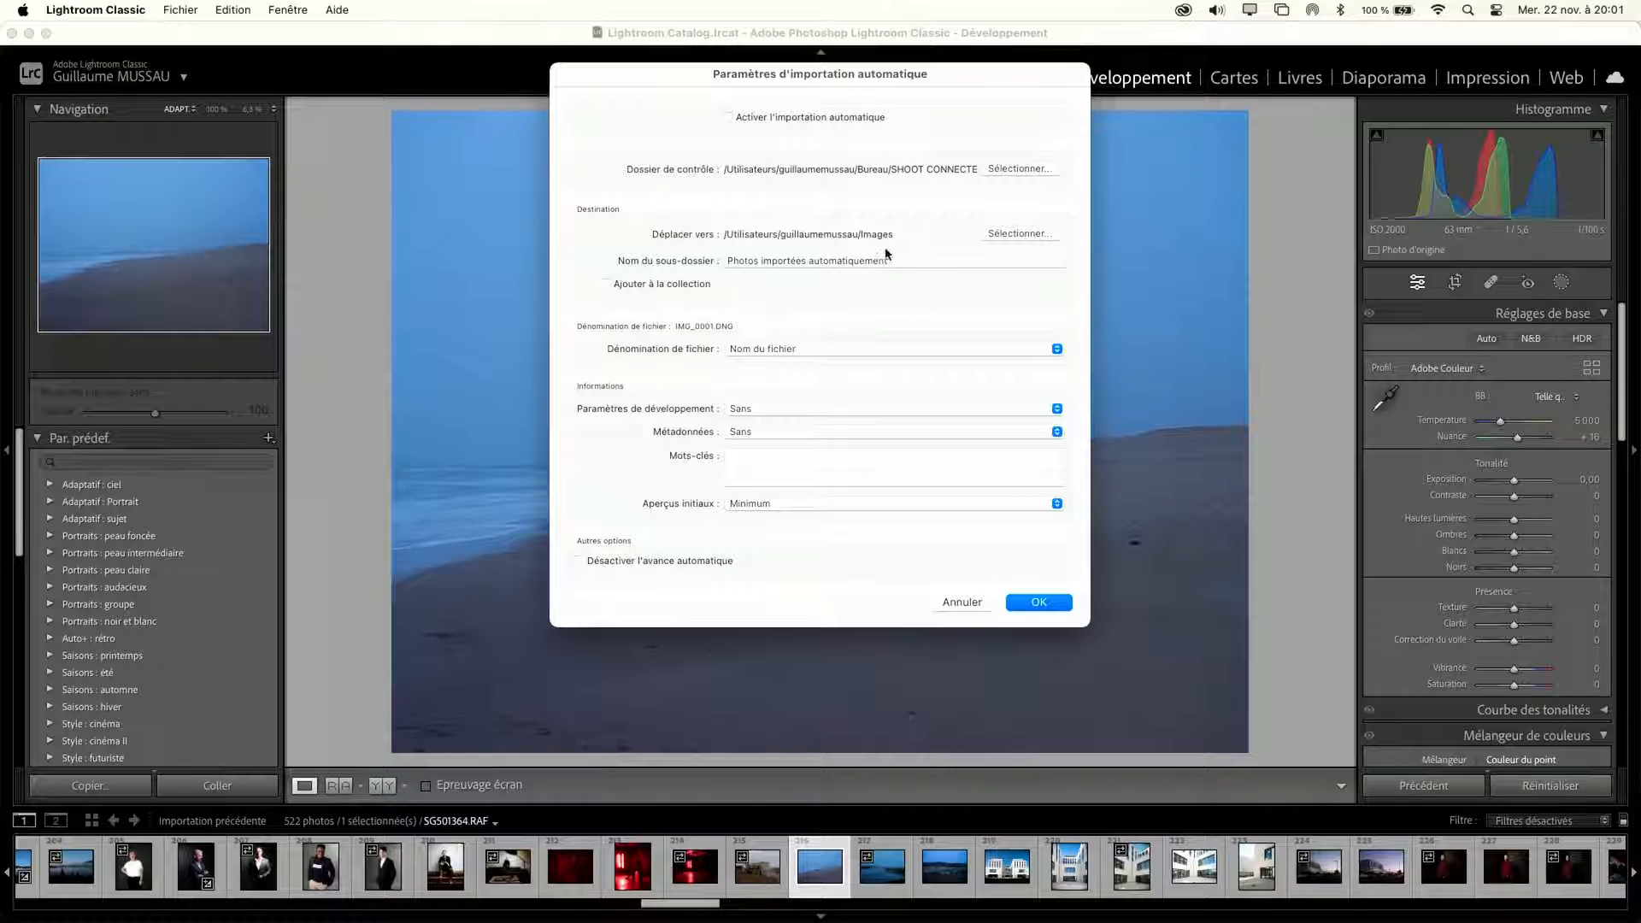
# Step: Set the auto import destination to a new folder named "Shoot du jour" inside 01 PHOTO
pyautogui.click(1002, 236)
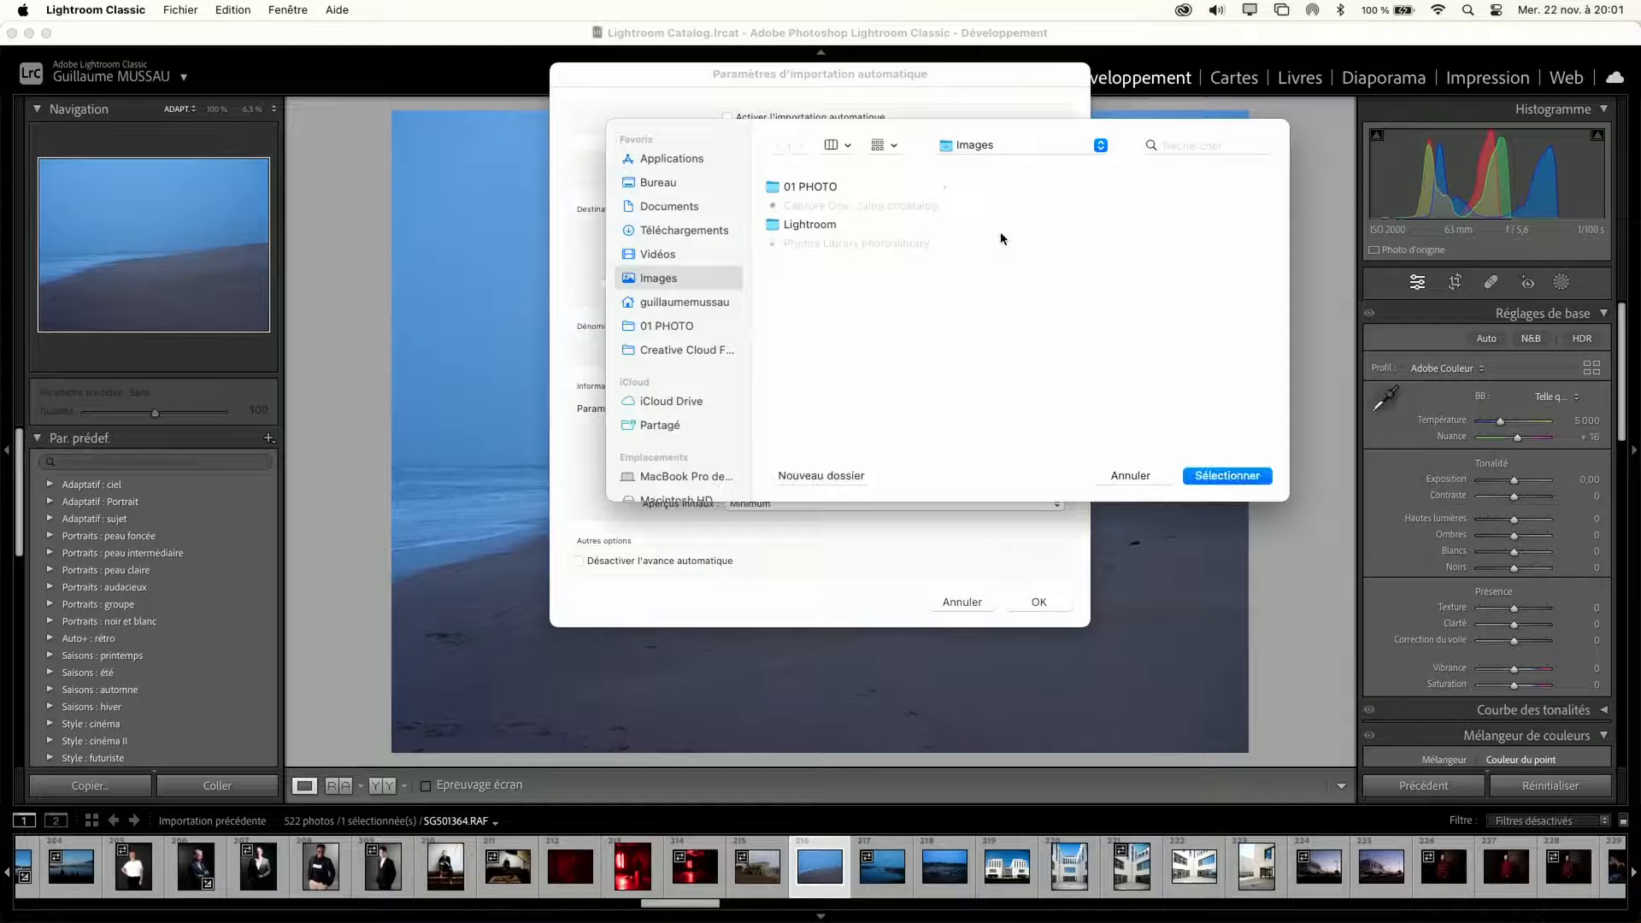
pyautogui.click(819, 187)
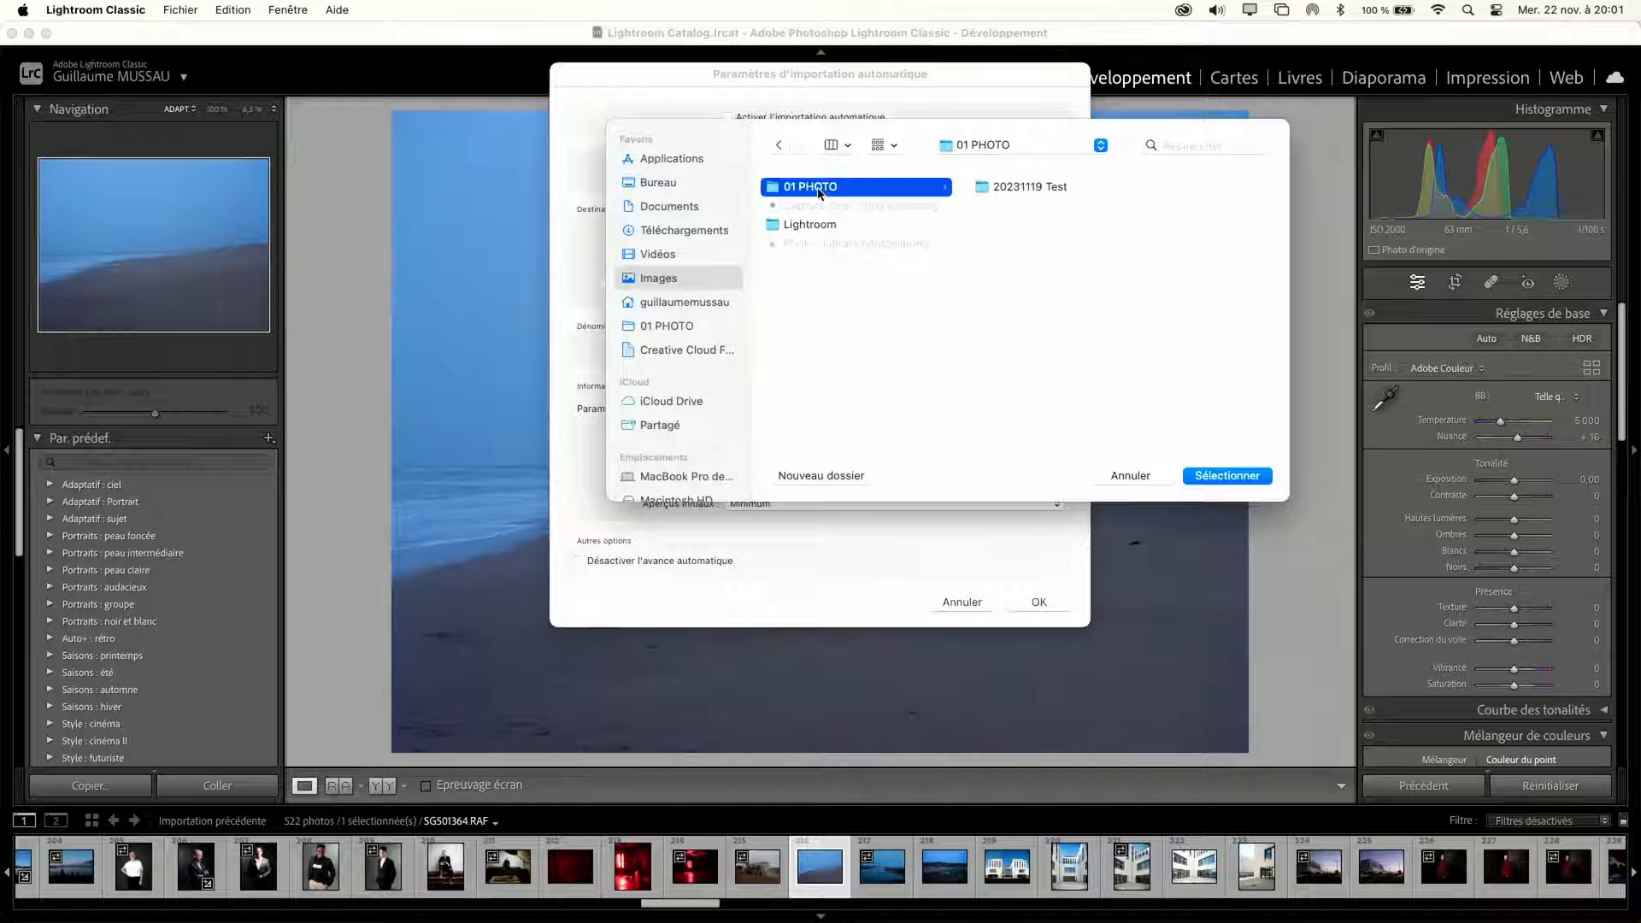
pyautogui.click(819, 476)
pyautogui.write('SHoot du jour')
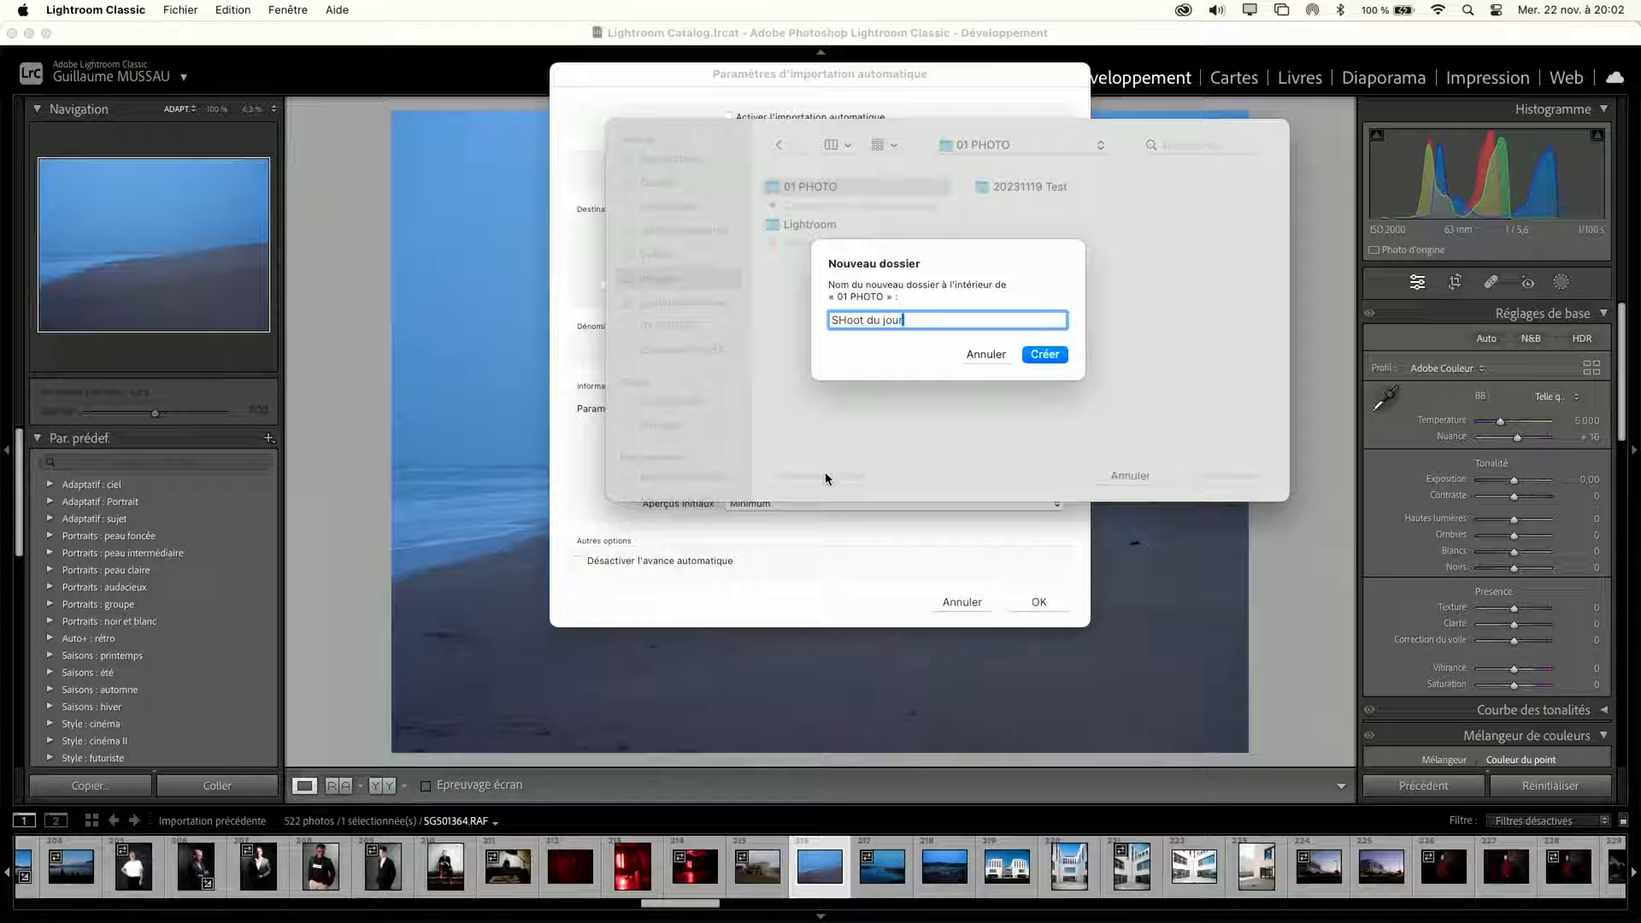
pyautogui.click(844, 320)
pyautogui.press('BackSpace')
pyautogui.write('h')
pyautogui.click(1039, 355)
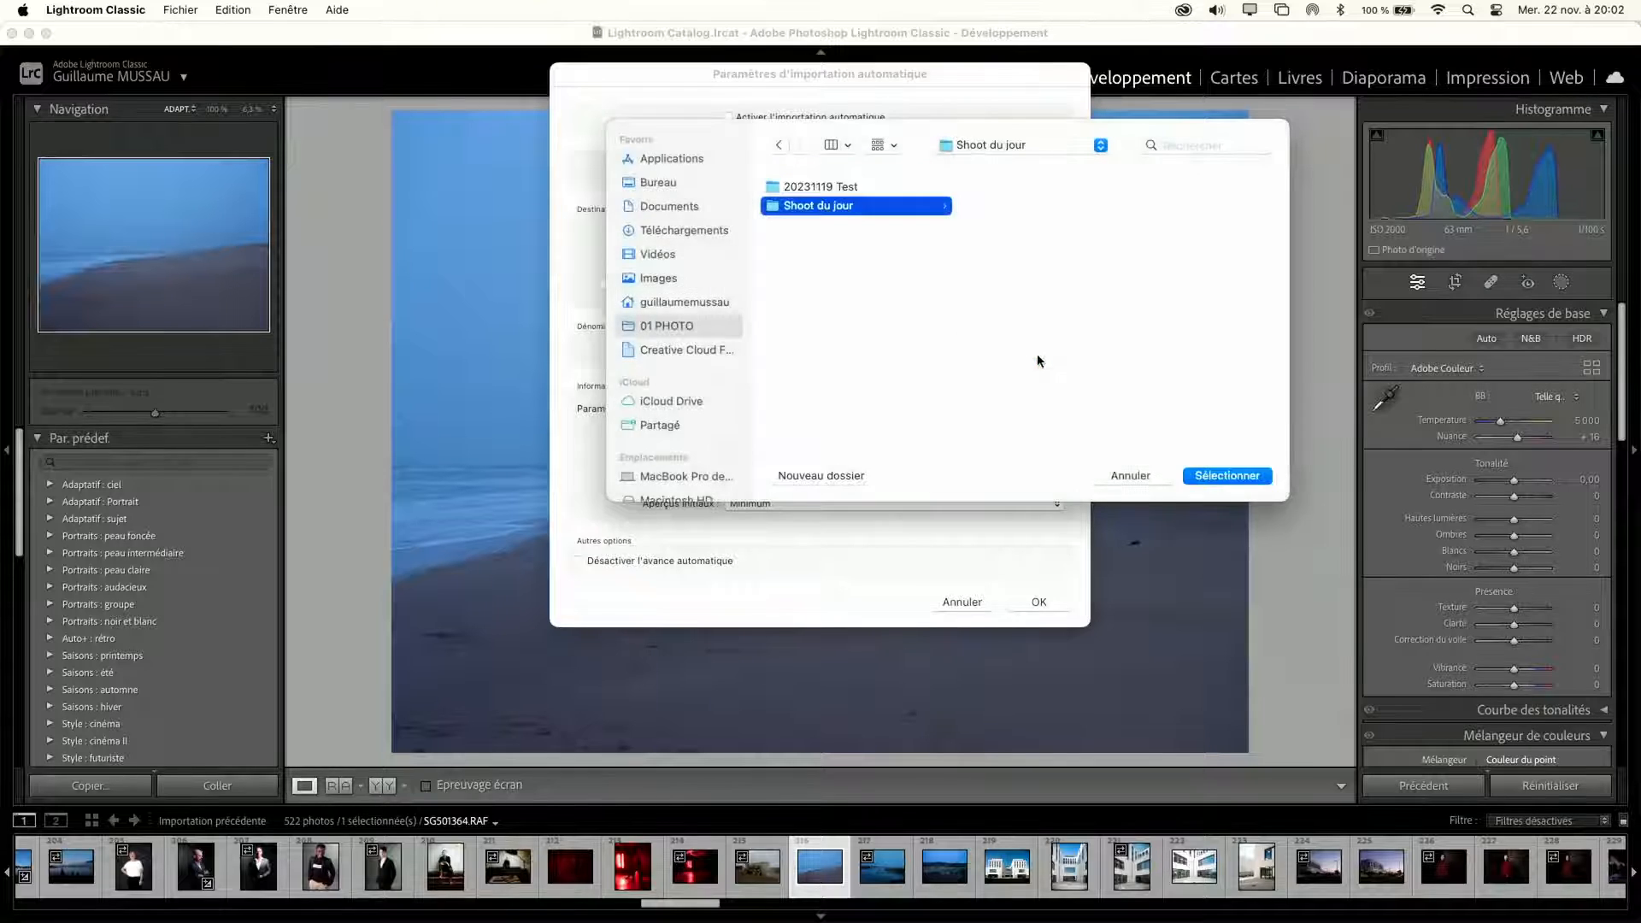
pyautogui.click(1226, 476)
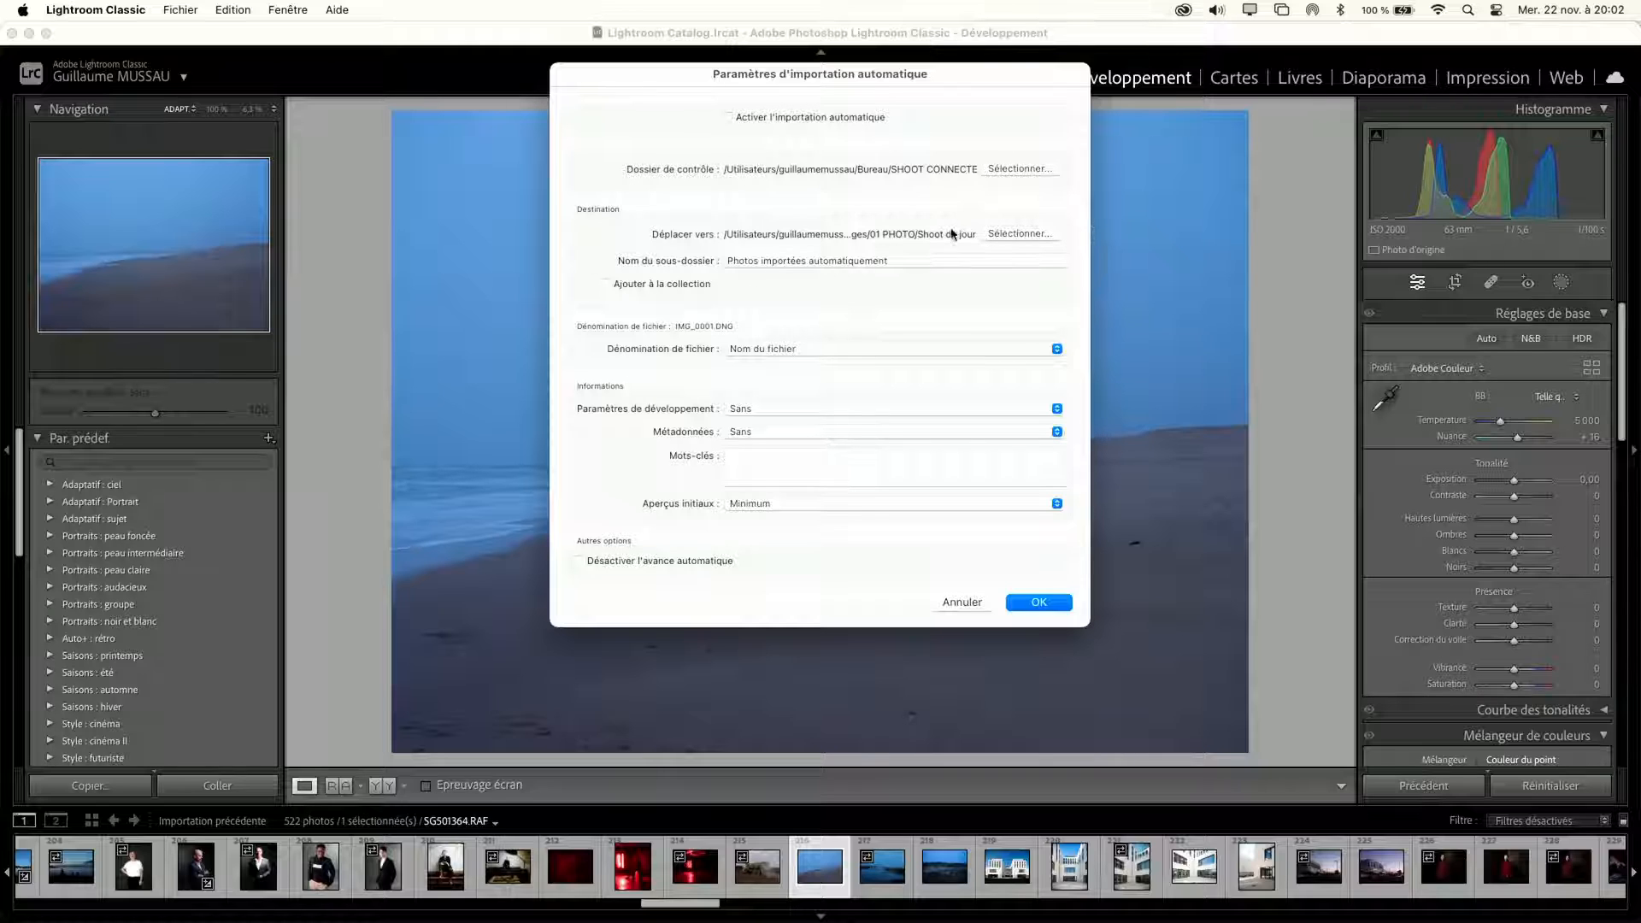
# Step: Add auto-imported photos to a new collection named "Shoot du jour", enable auto import and apply the settings
pyautogui.click(761, 410)
pyautogui.click(761, 411)
pyautogui.click(659, 285)
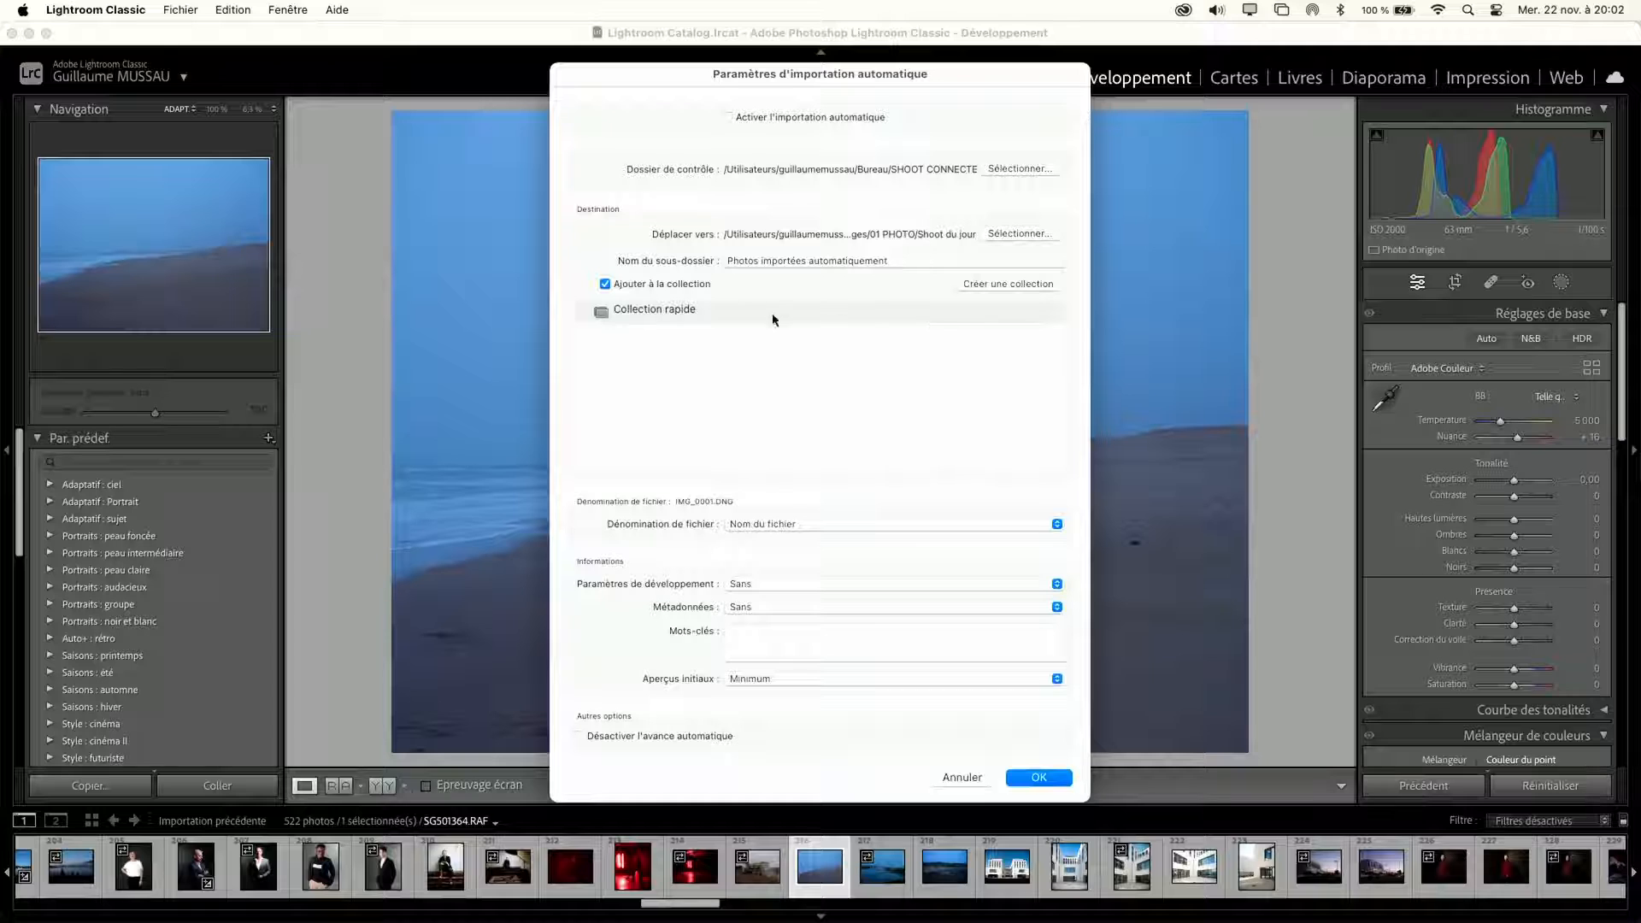
pyautogui.click(988, 284)
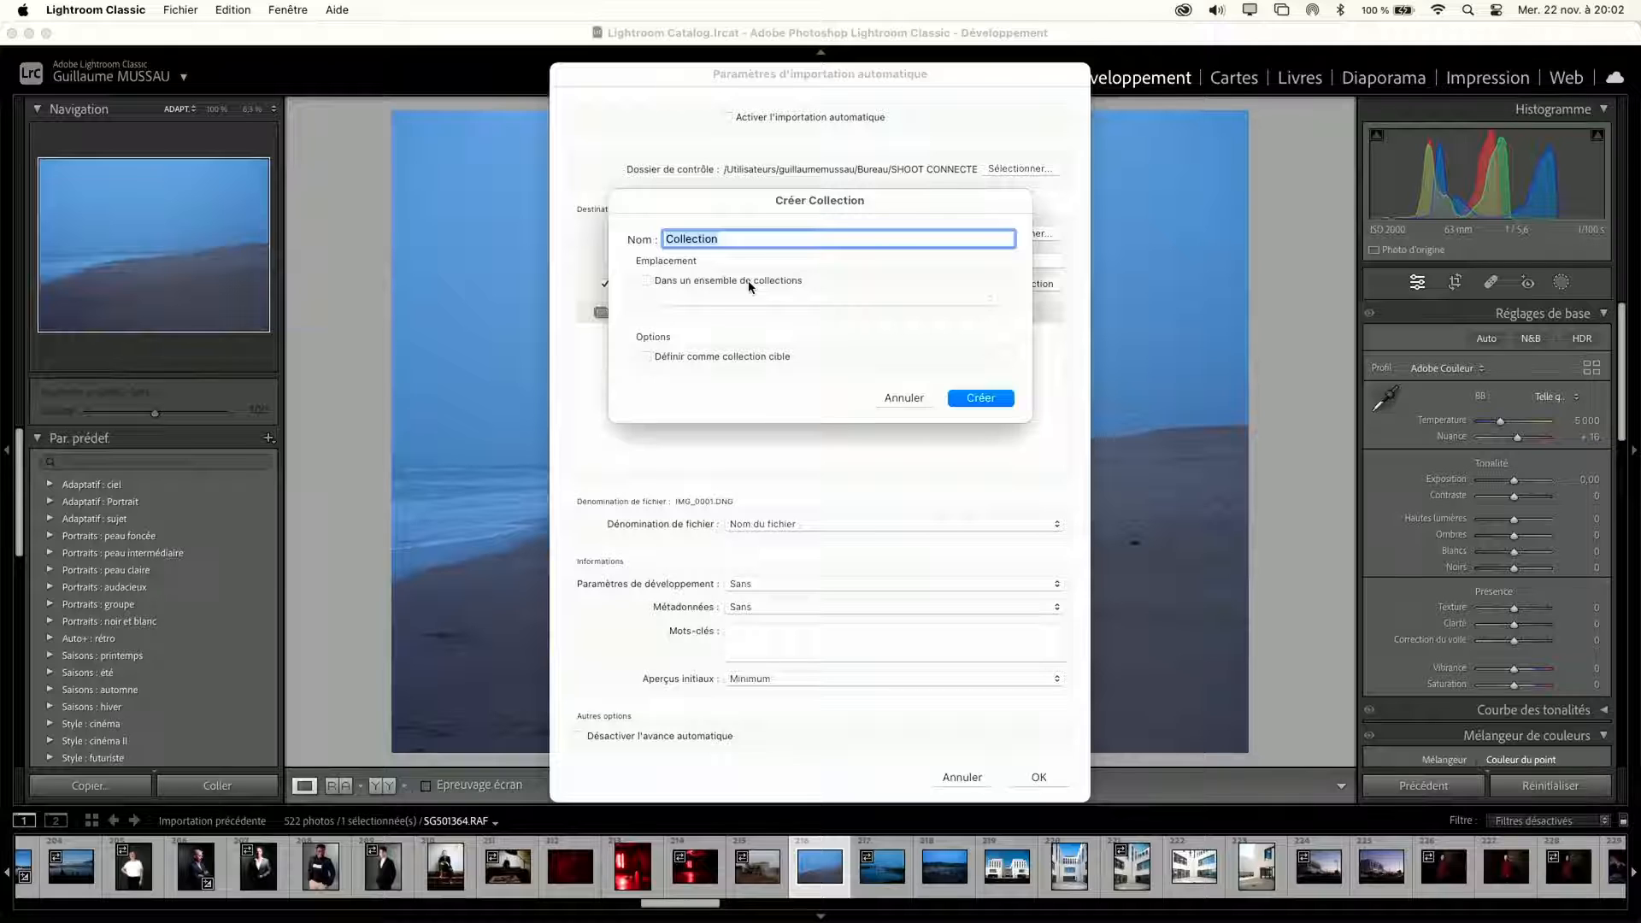
pyautogui.write('Shoot du jour')
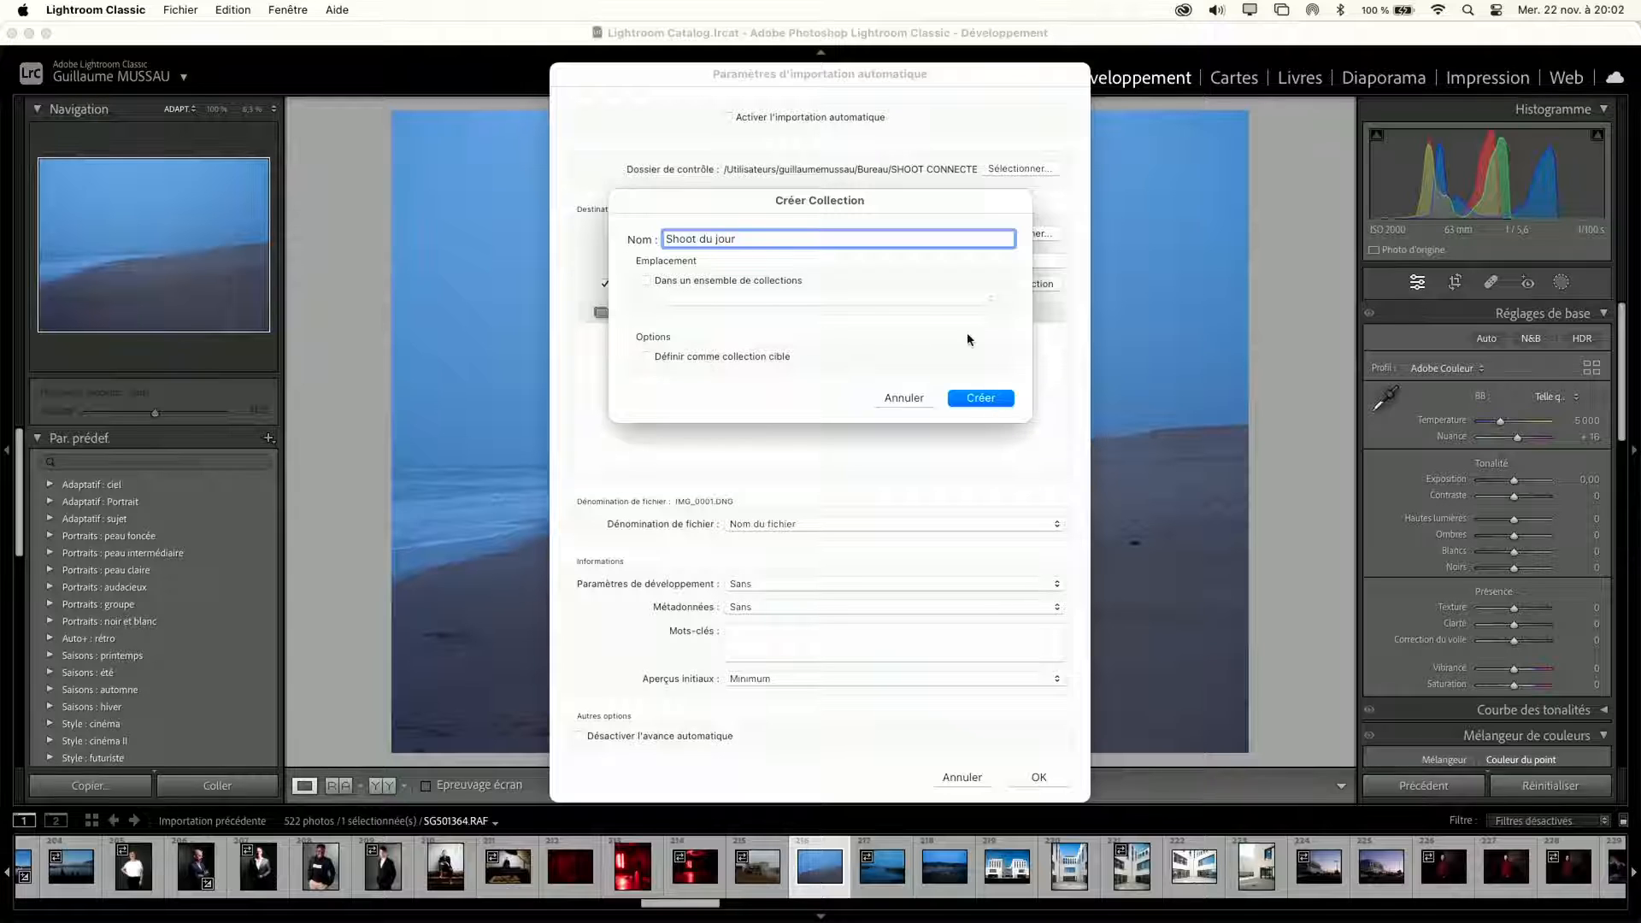
pyautogui.click(986, 400)
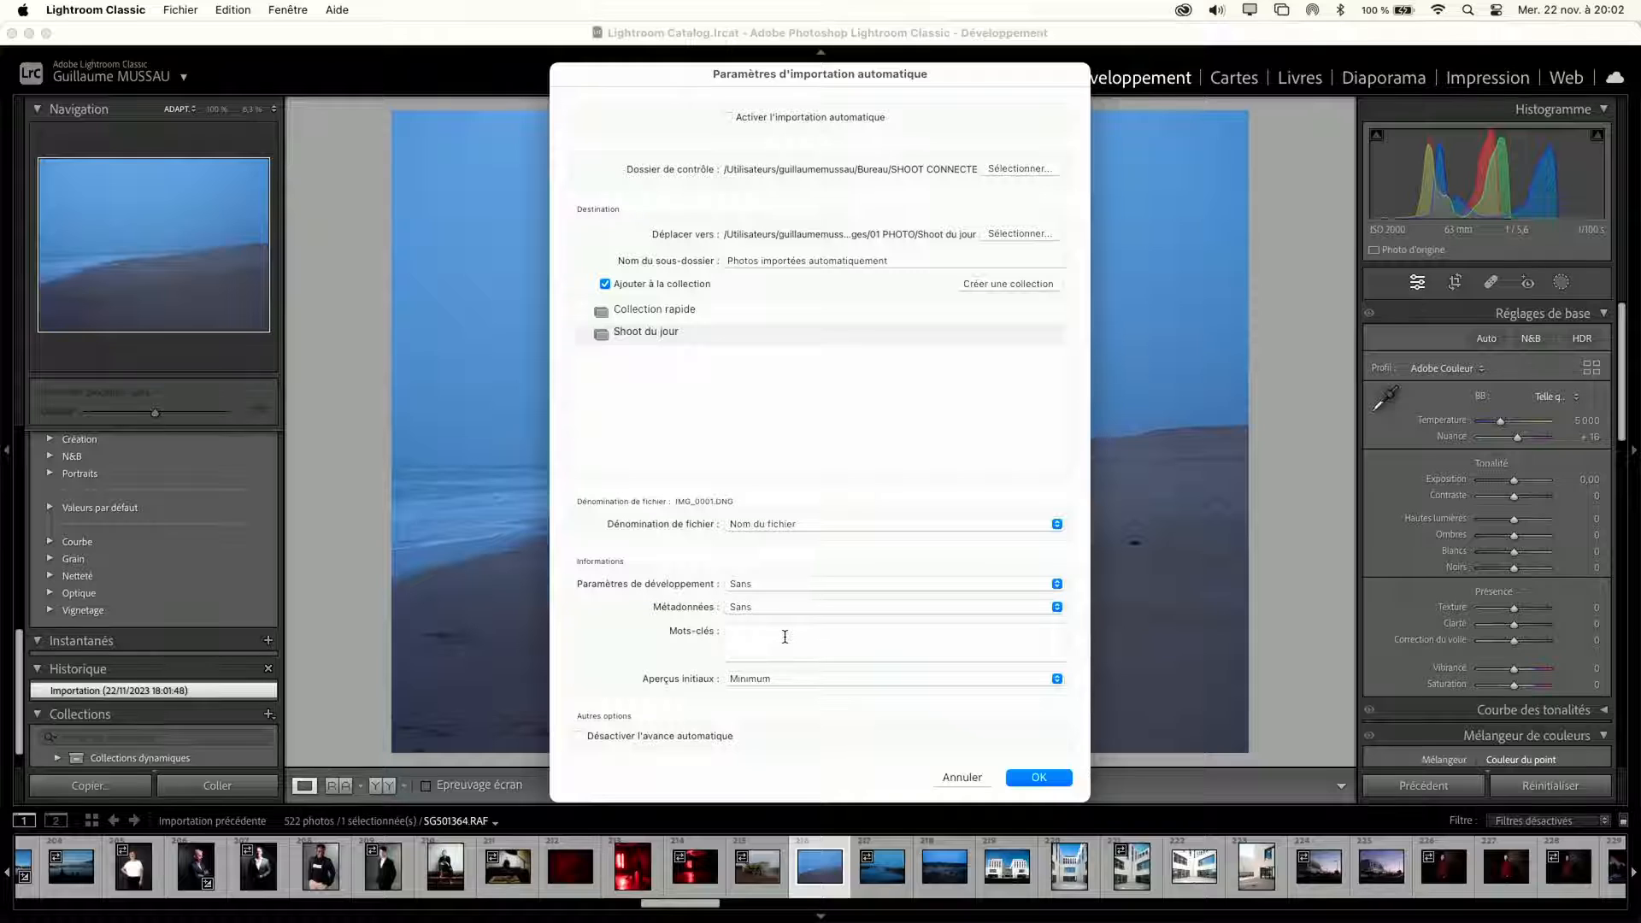
pyautogui.click(811, 120)
pyautogui.click(1043, 779)
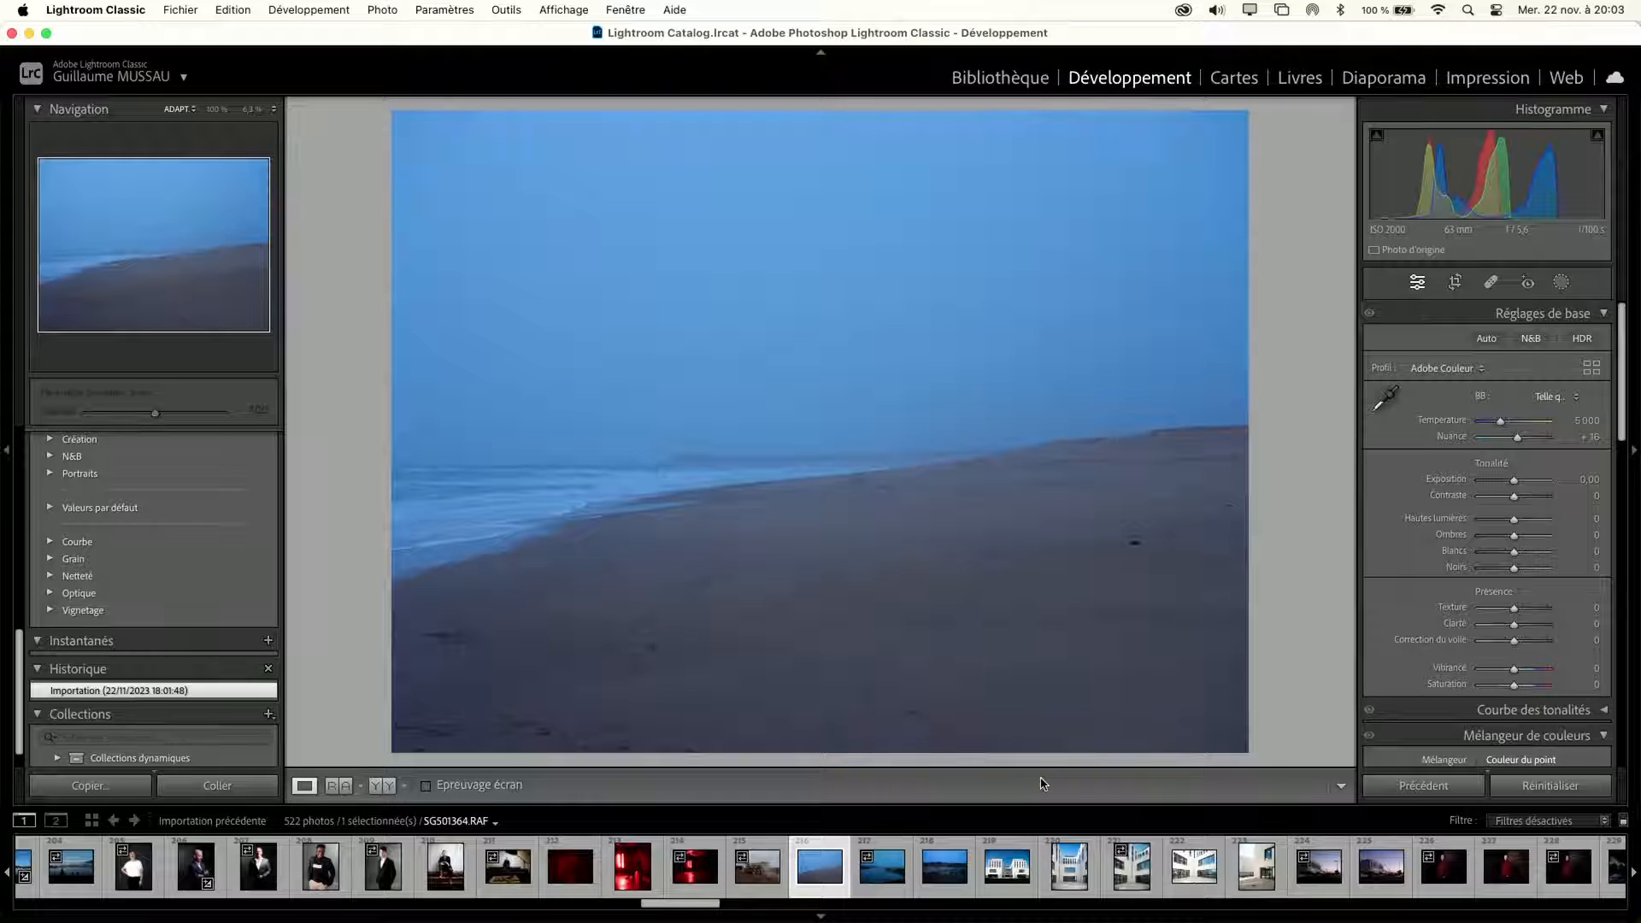
# Step: Switch to Capture One and open the SHOOT CONNECTE folder from the Bureau in the library's system folders
pyautogui.press('super+Tab')
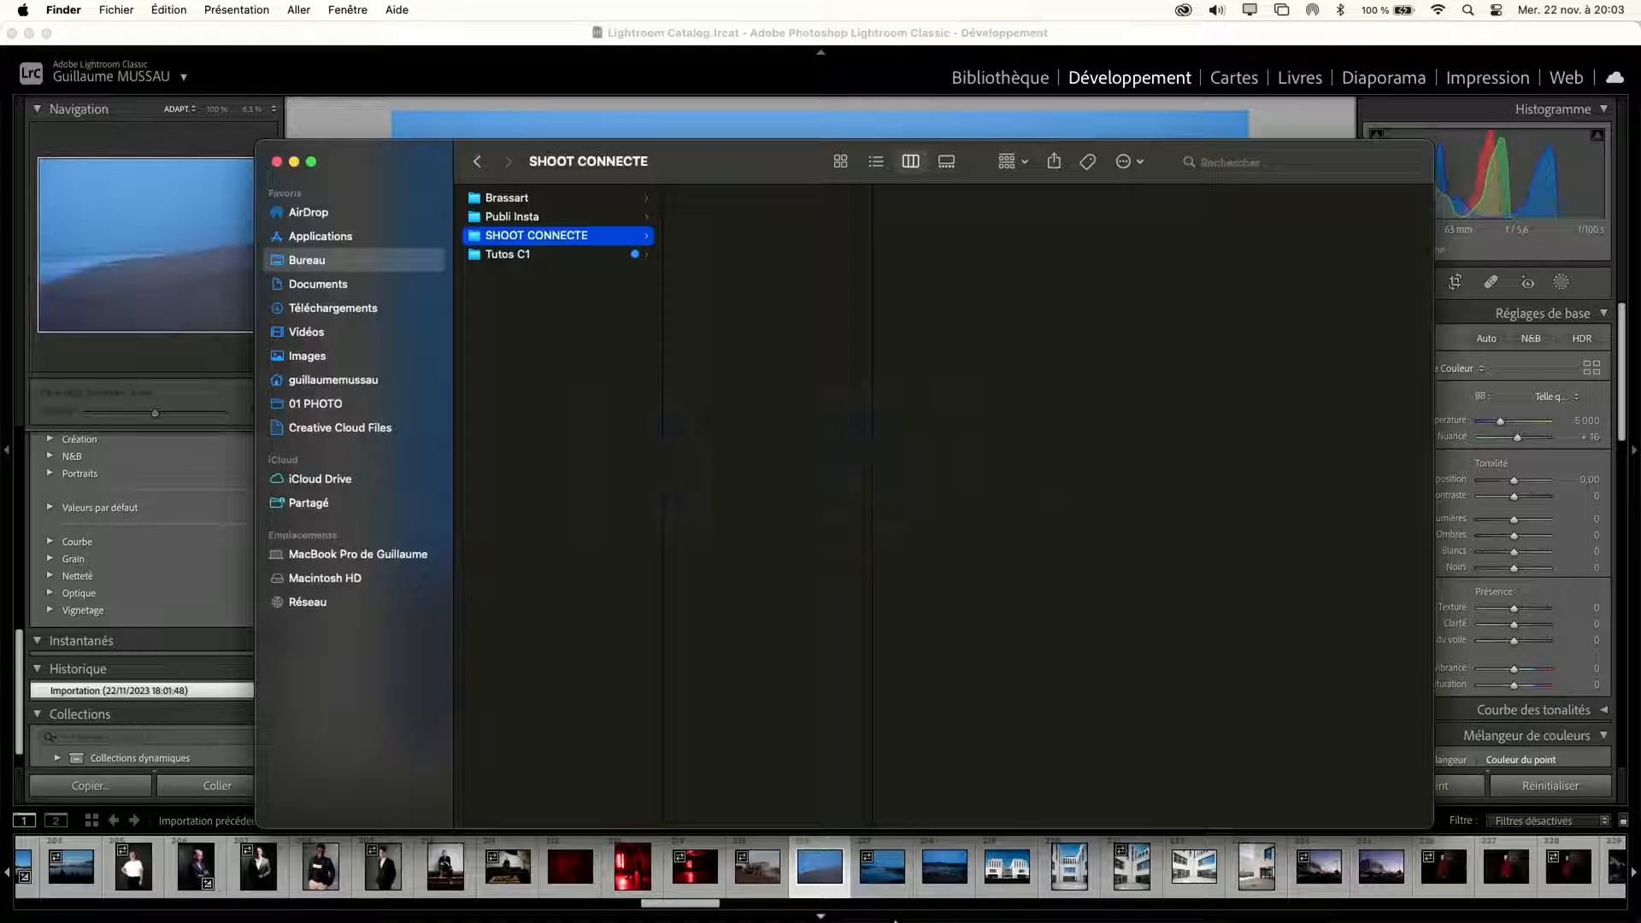
pyautogui.moveTo(874, 918)
pyautogui.click(571, 893)
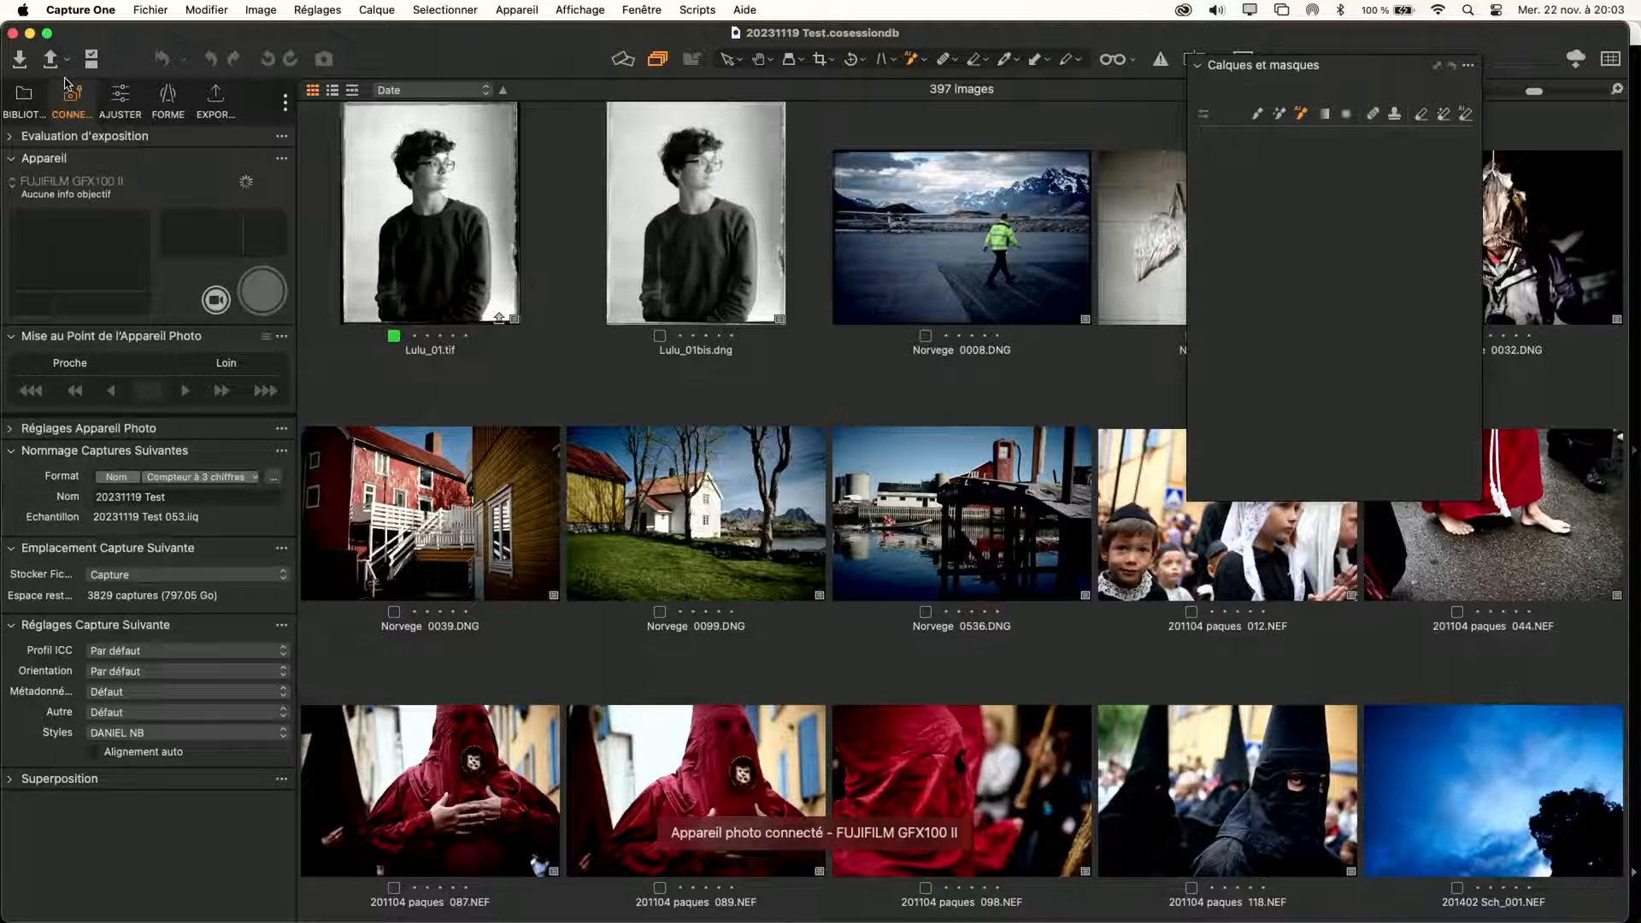
pyautogui.click(24, 96)
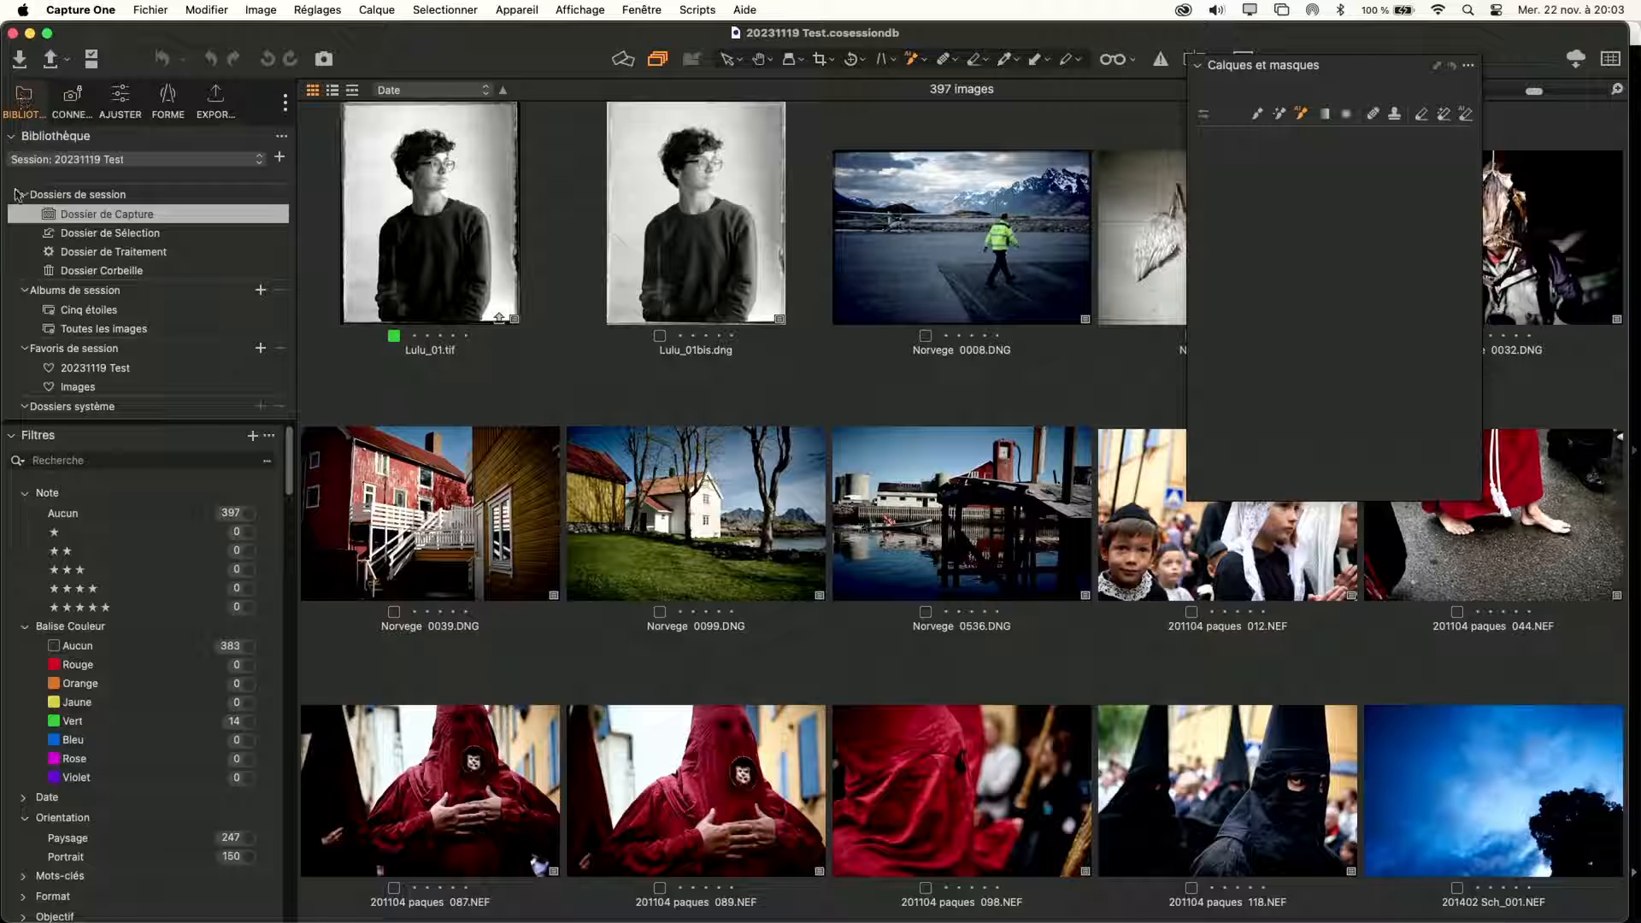
pyautogui.scroll(-3, 94, 366)
pyautogui.scroll(-5, 94, 366)
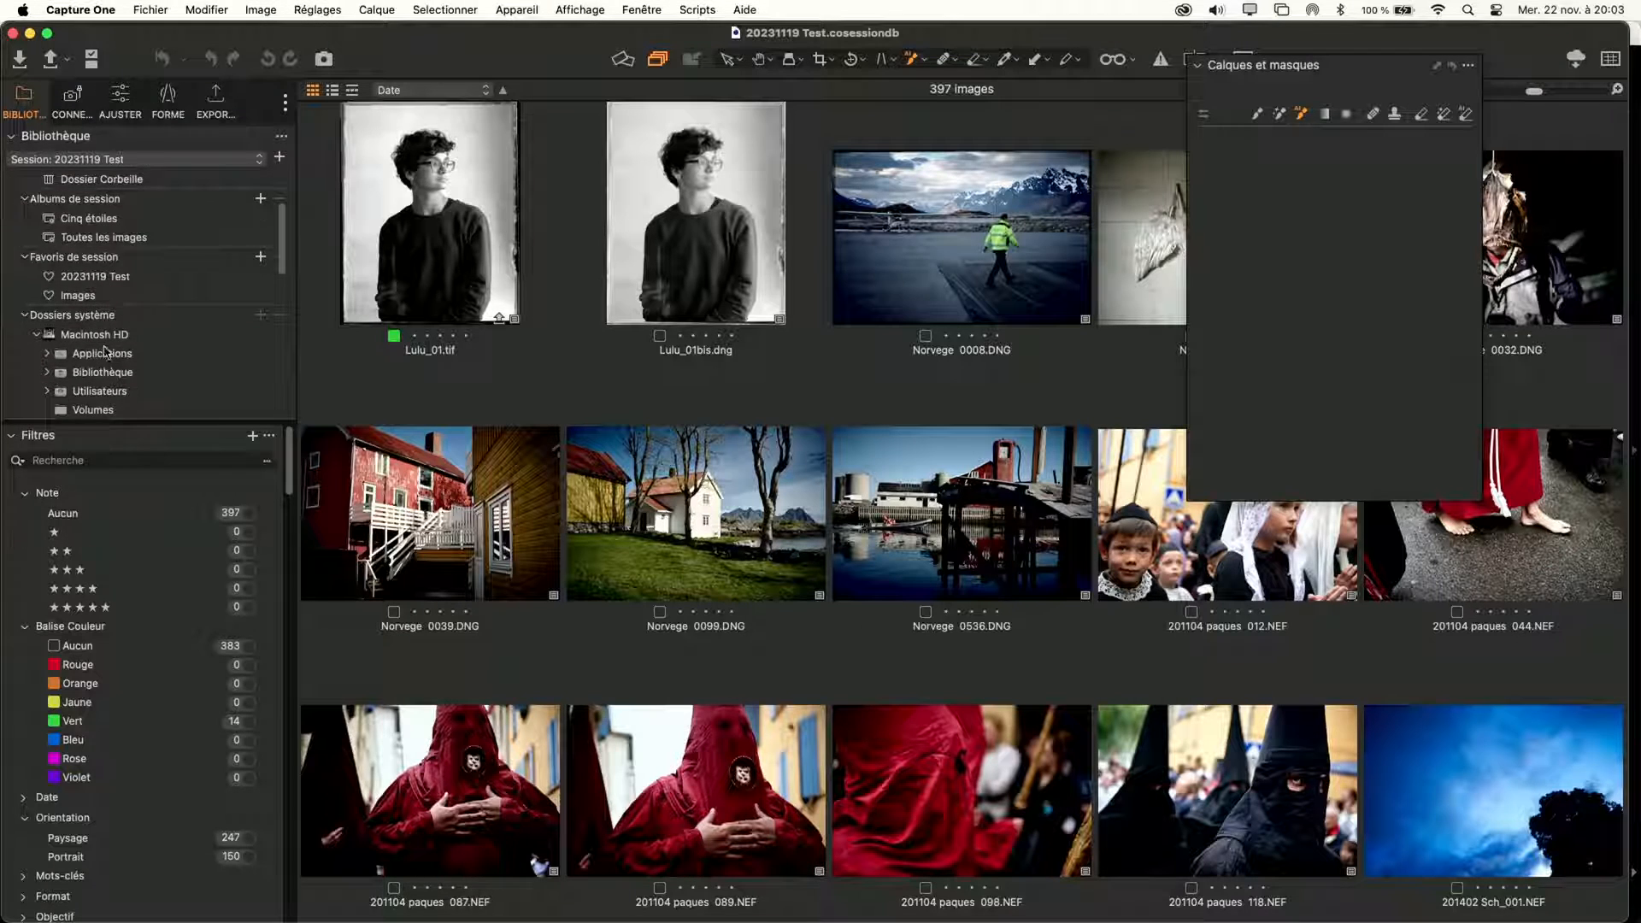
pyautogui.scroll(-4, 122, 351)
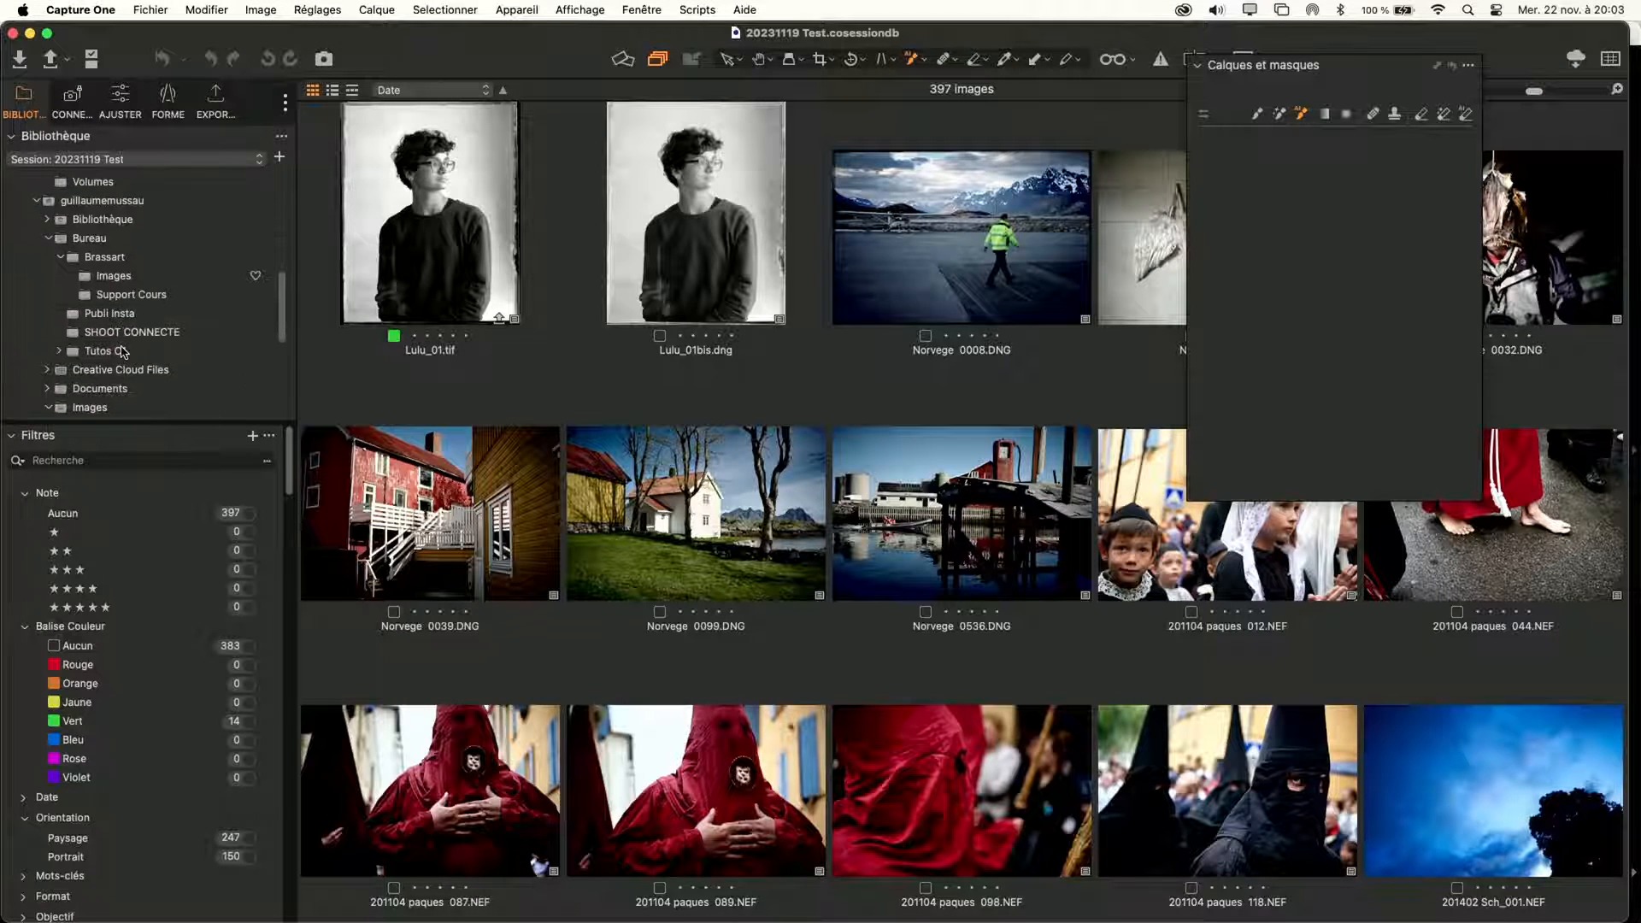
pyautogui.click(114, 335)
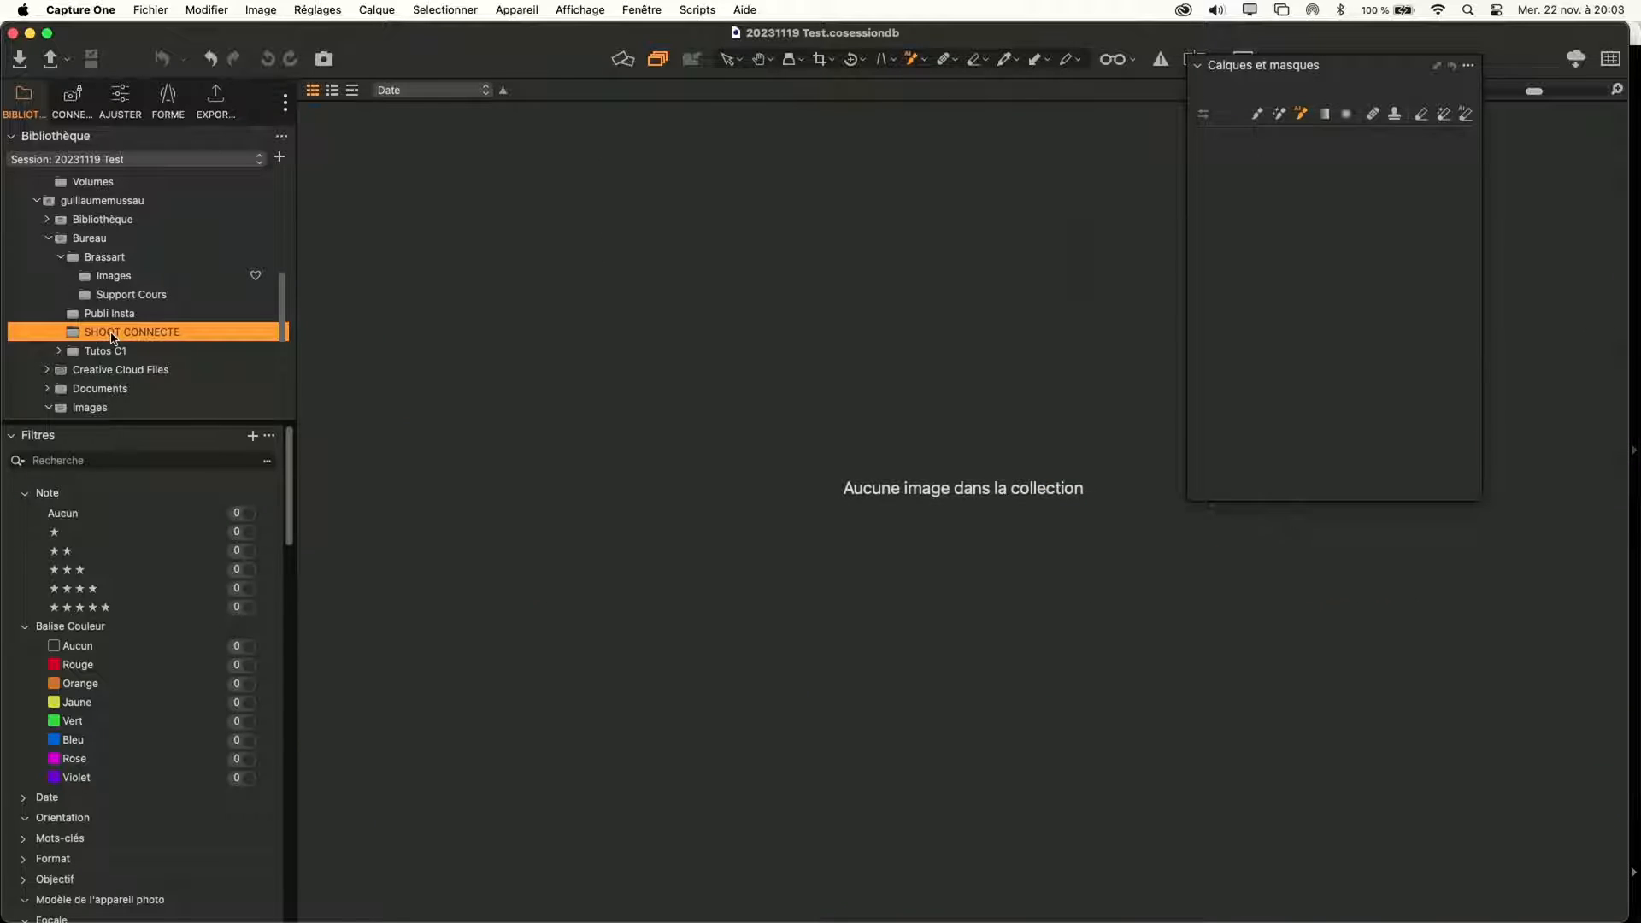
# Step: Define SHOOT CONNECTE as the session's capture folder and save the previous capture folder as a favourite
pyautogui.rightClick(112, 336)
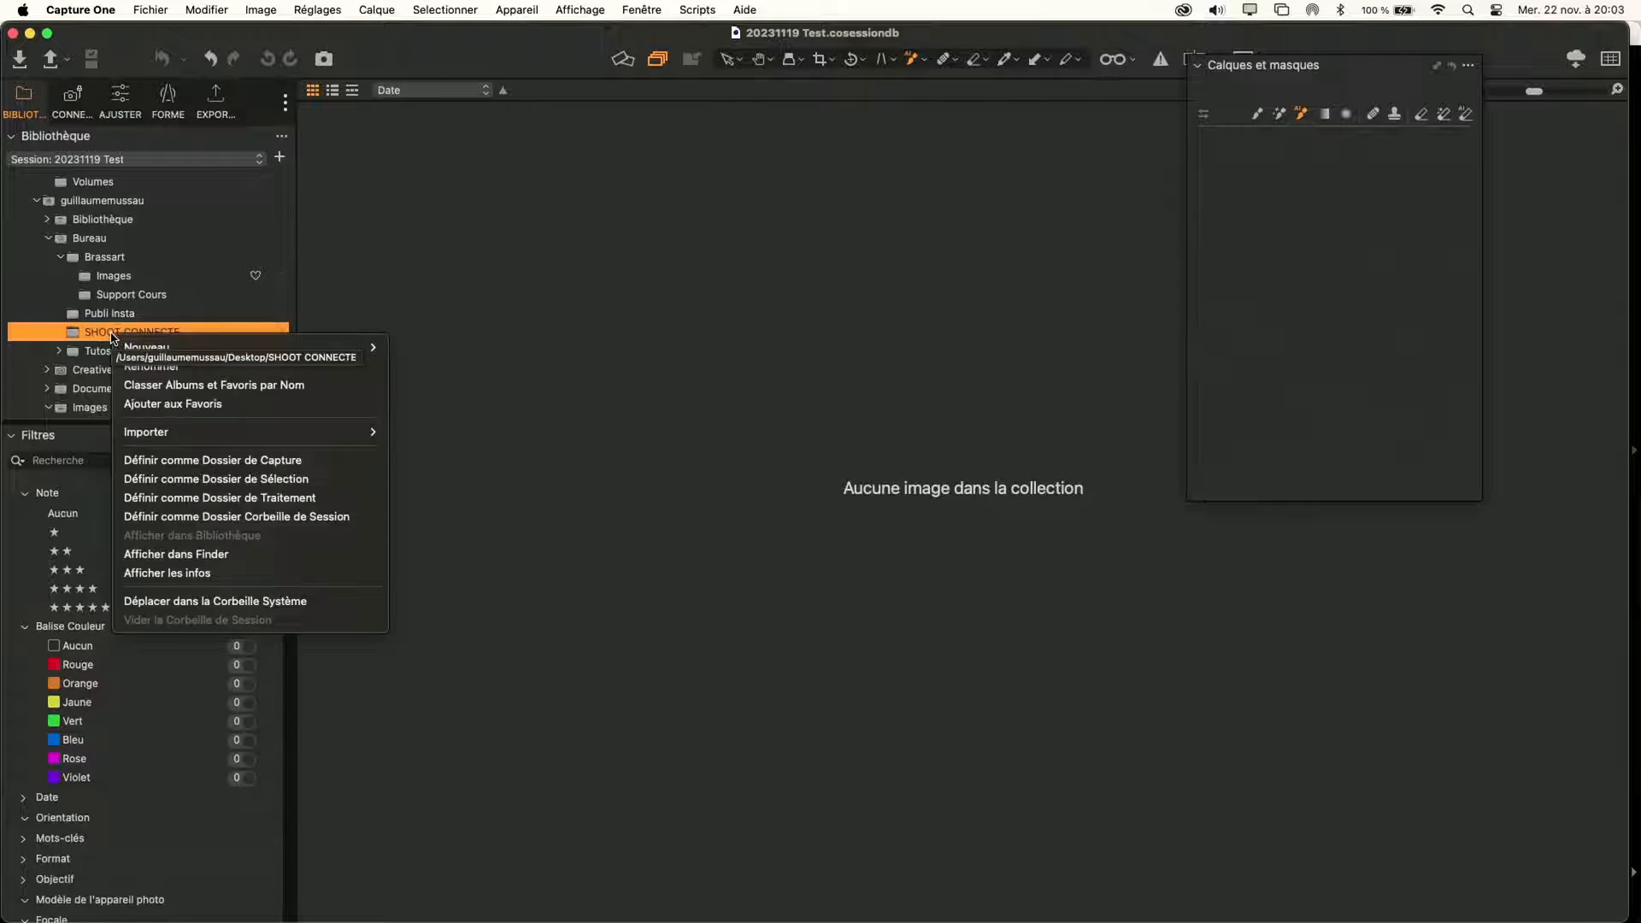
pyautogui.click(263, 463)
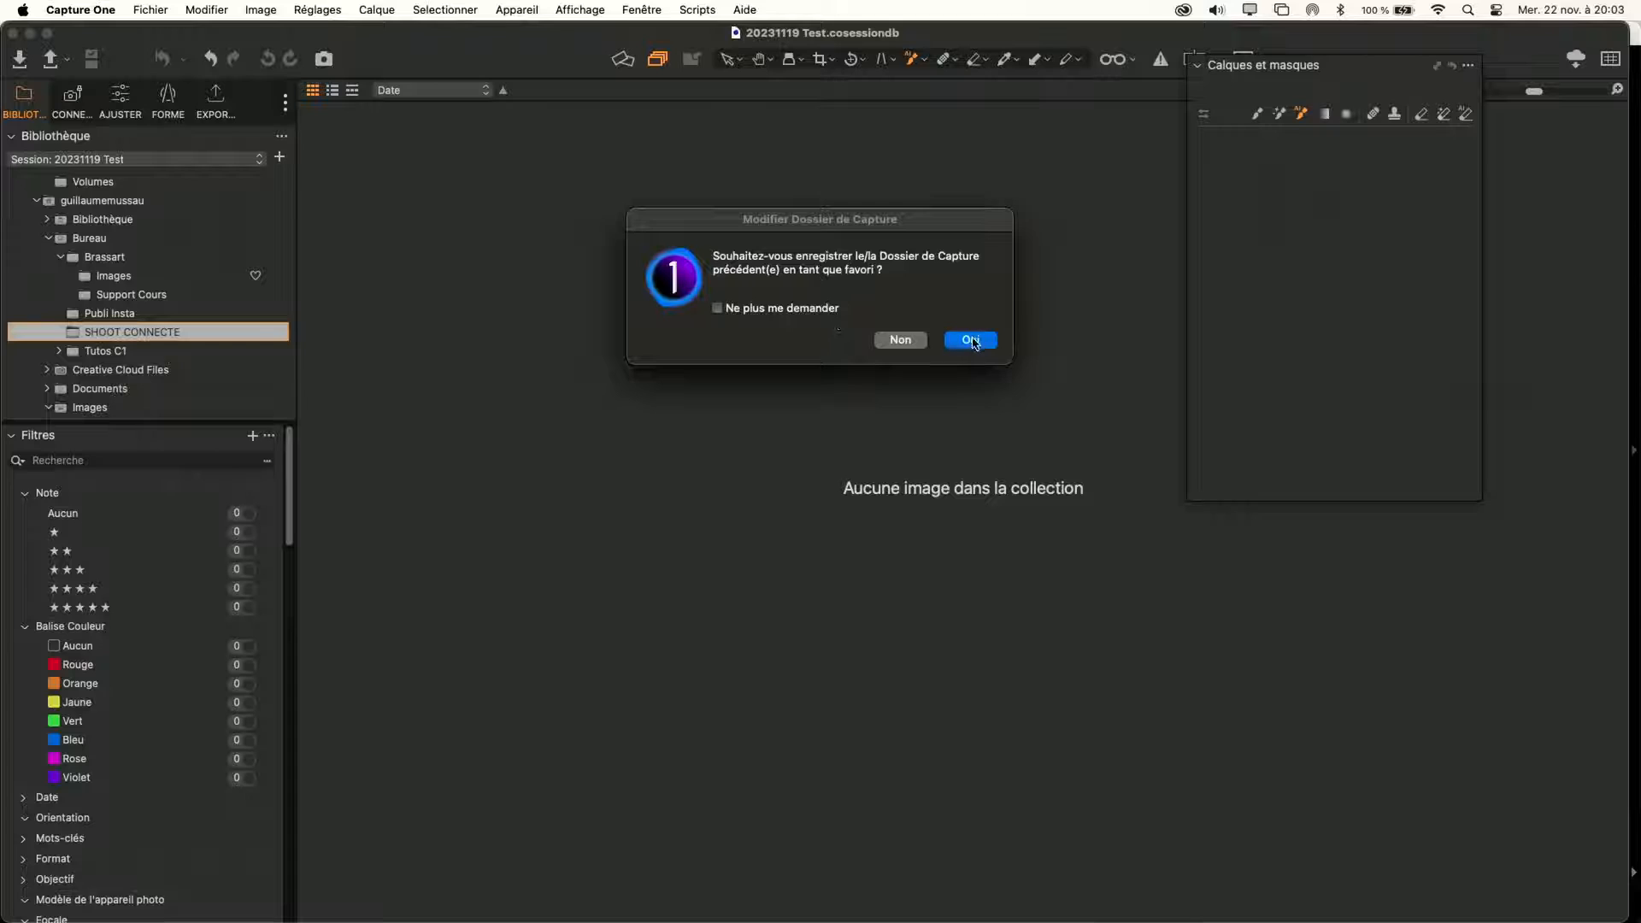
pyautogui.click(974, 341)
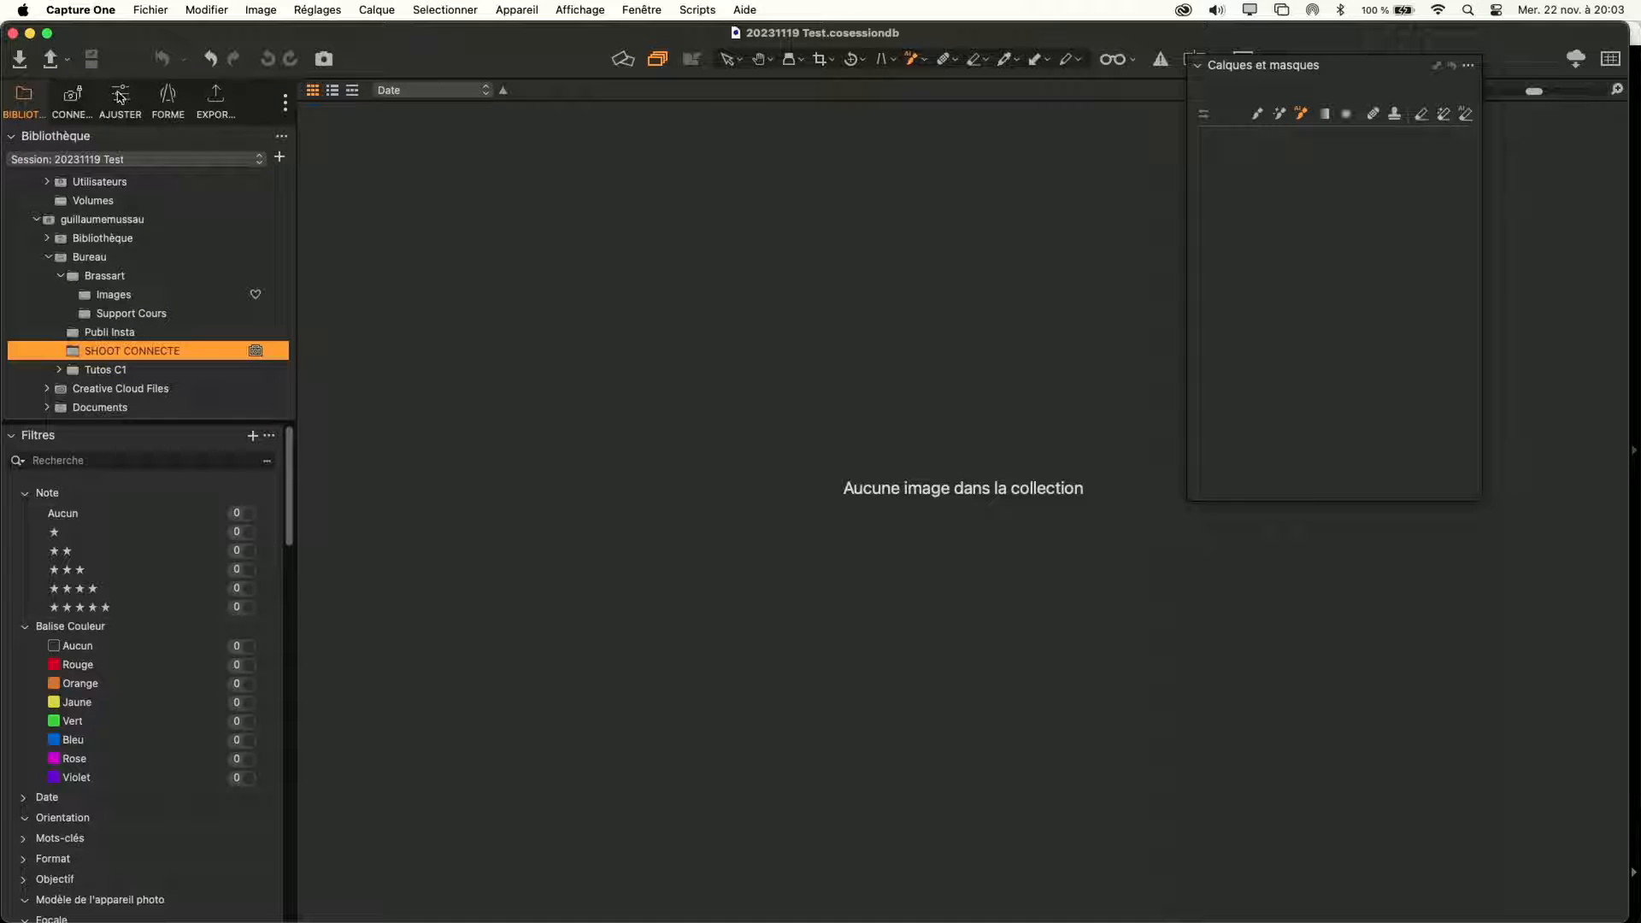
# Step: Show the tethering tools and the image viewer, and switch to Lightroom Classic to check the auto-imported shots
pyautogui.click(69, 99)
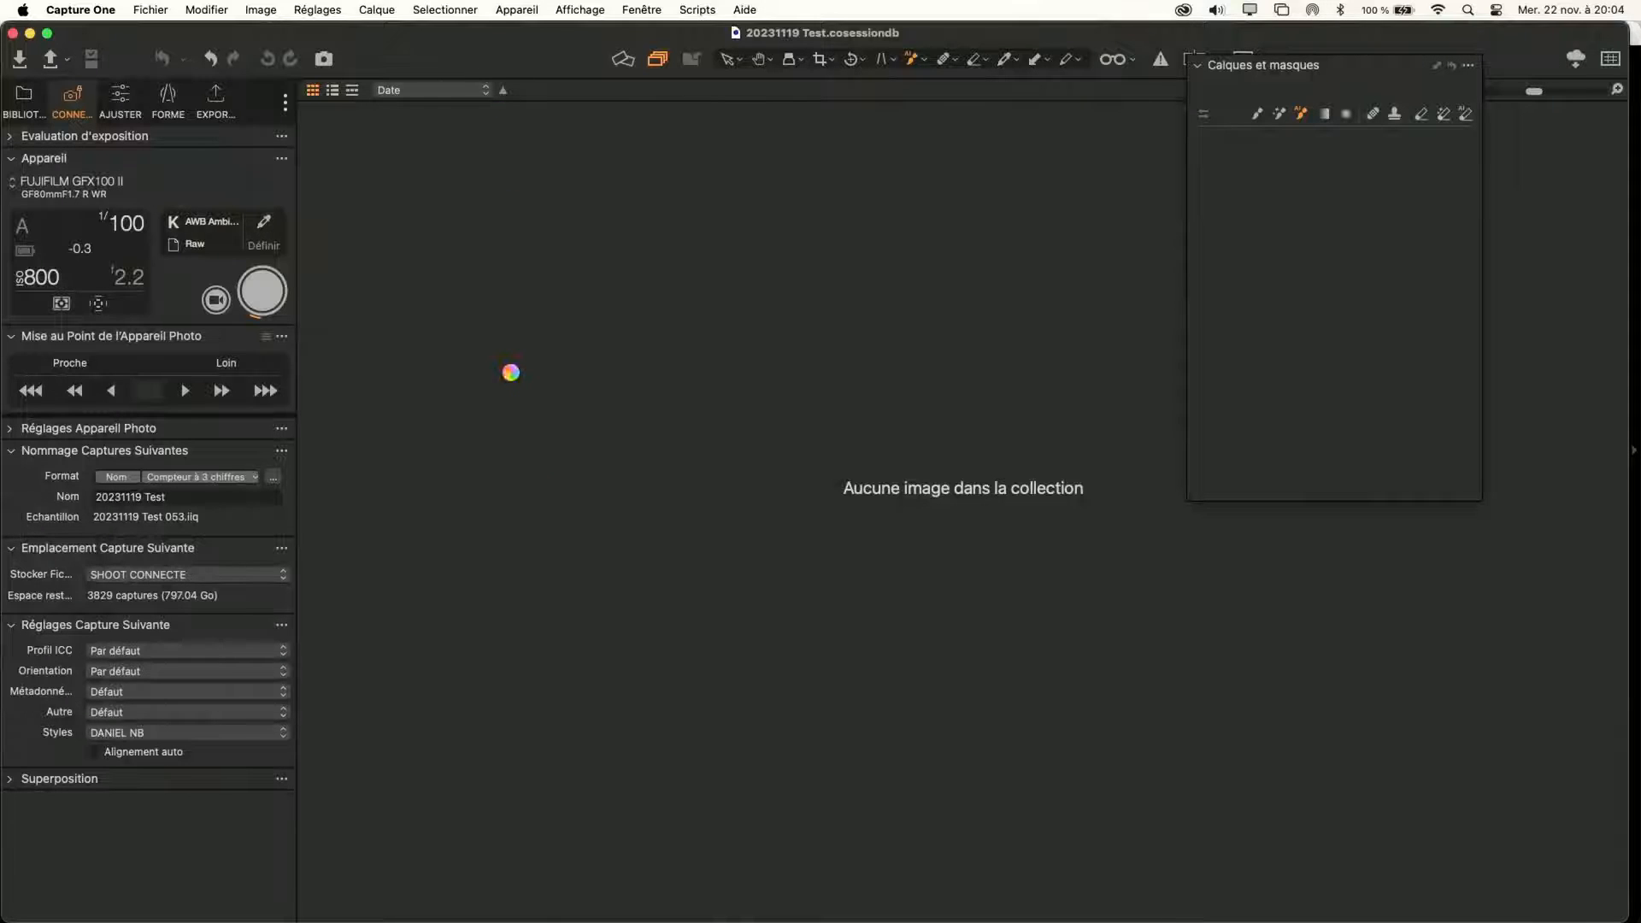
pyautogui.press('g')
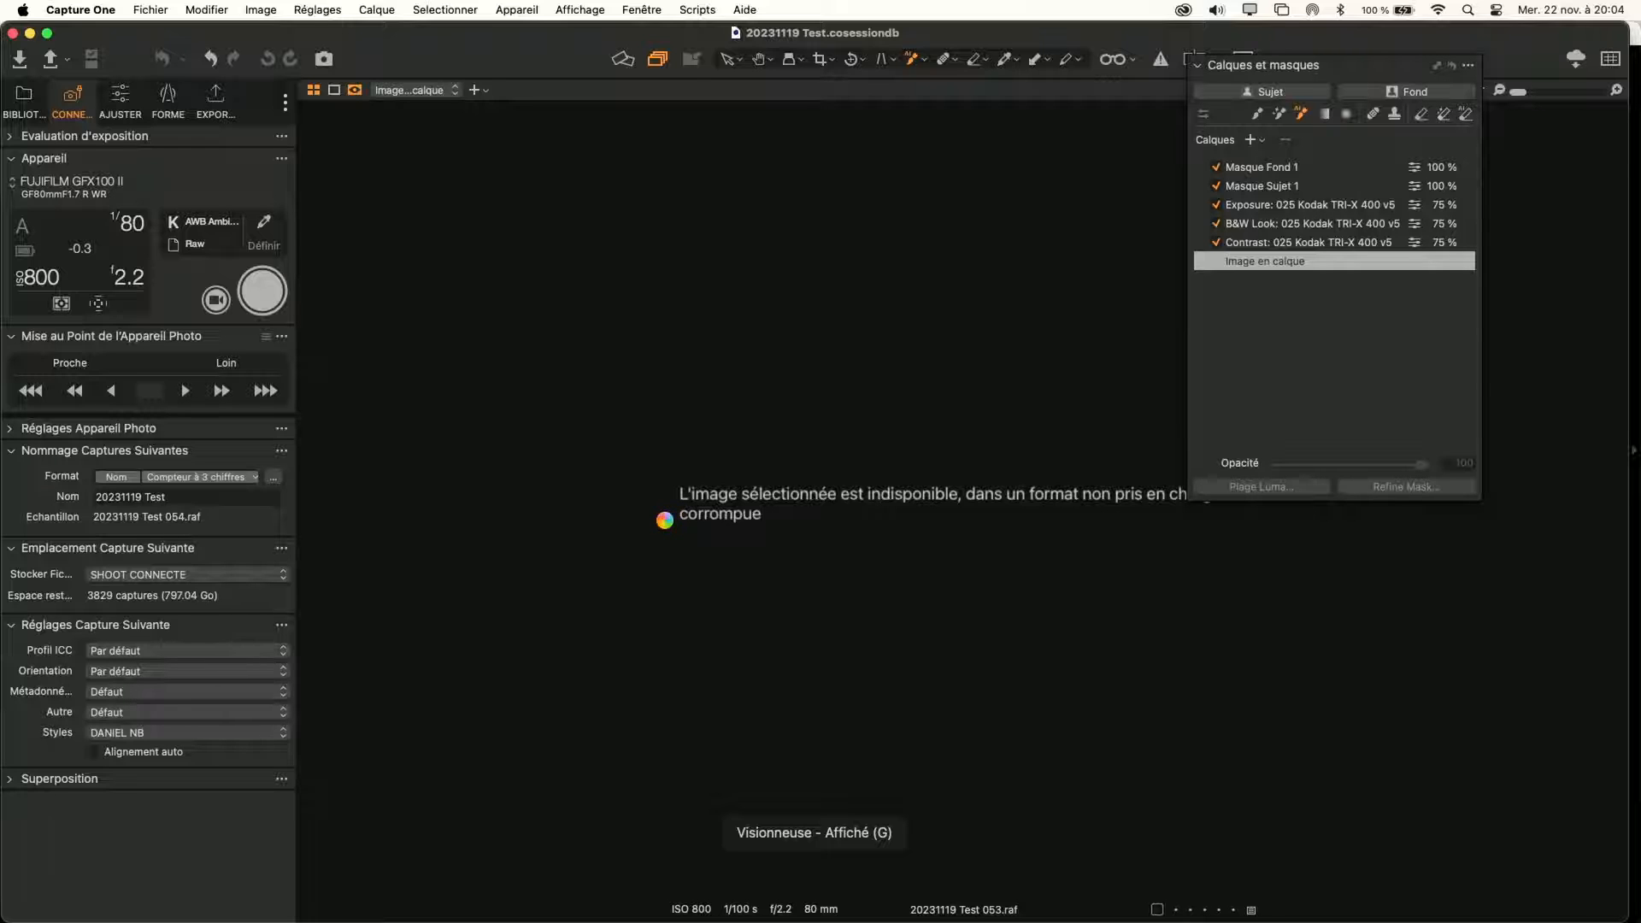
pyautogui.press('super+Tab')
pyautogui.press('super+Tab')
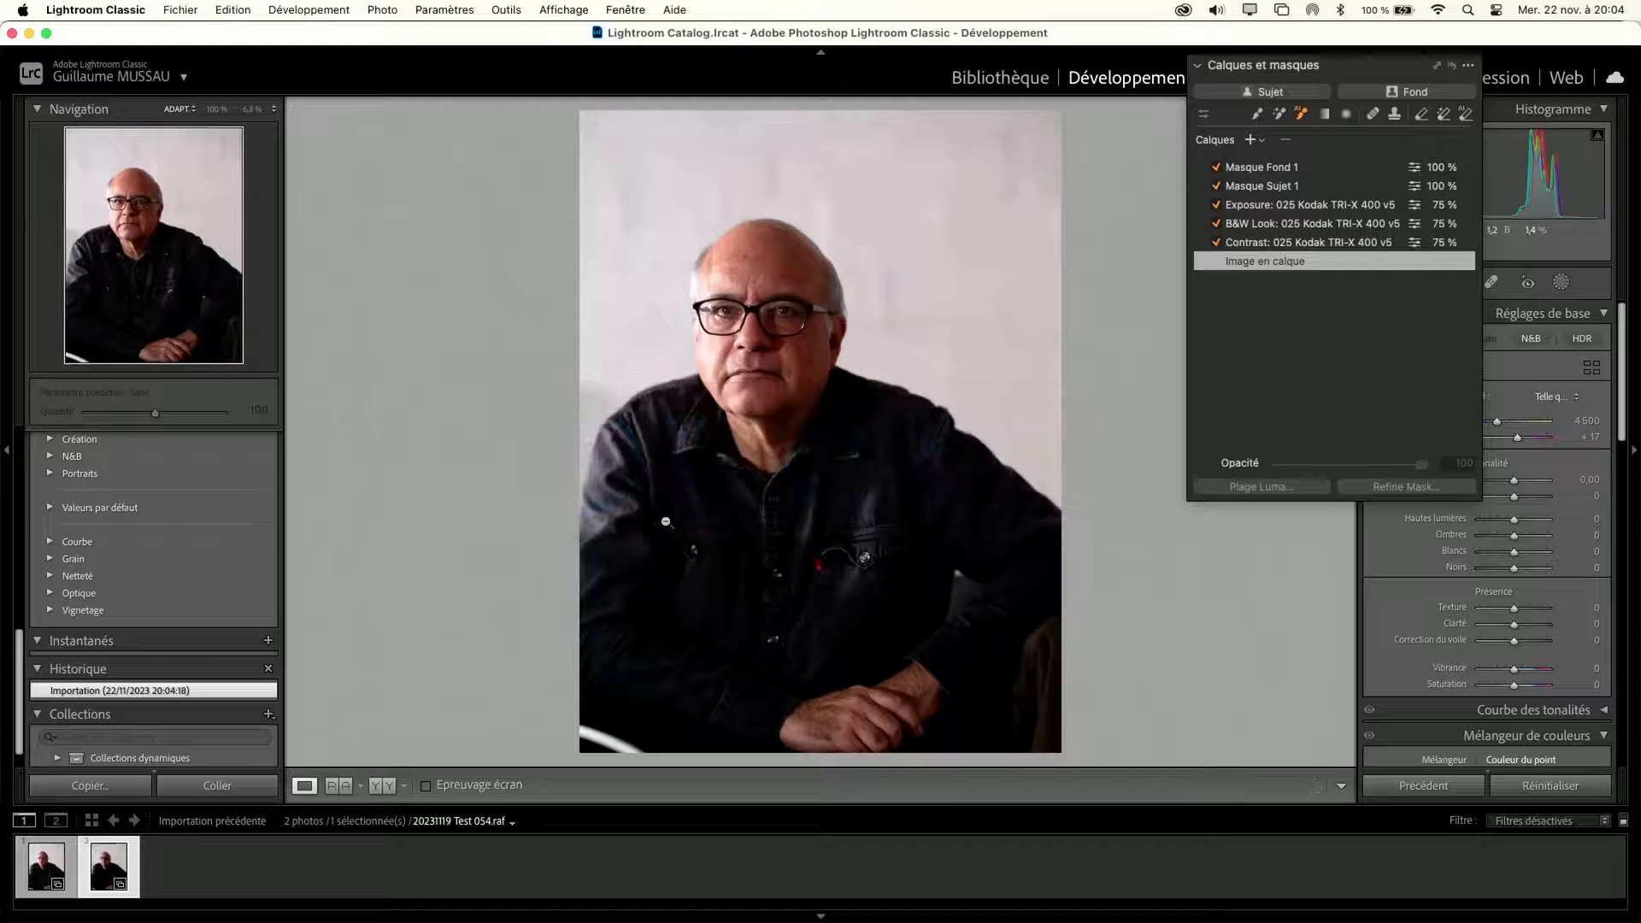